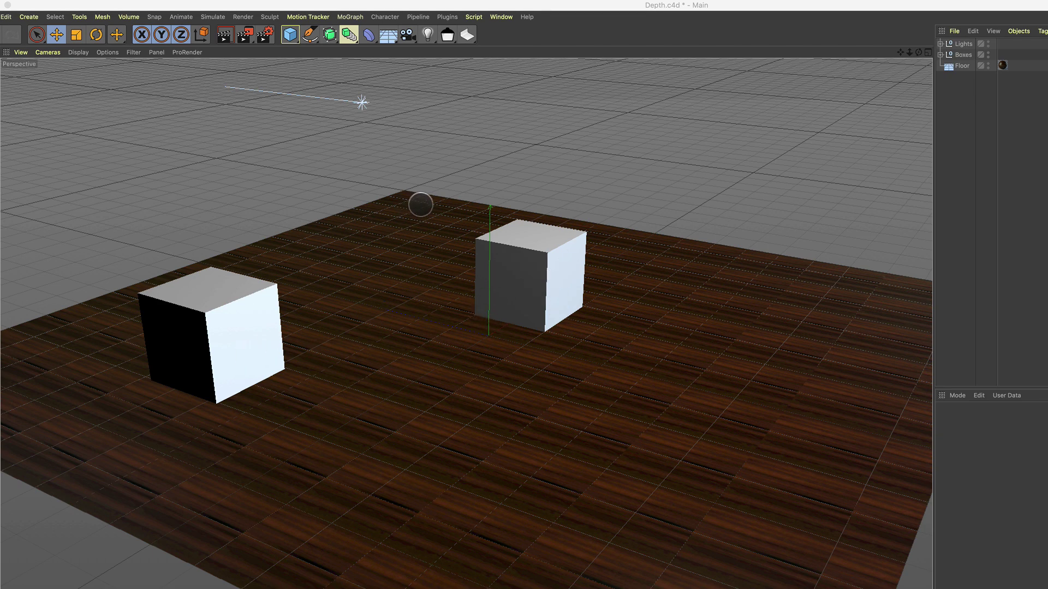
# Render a viewport preview of the Depth.c4d boxes scene, select Floor, and render it again
pyautogui.click(222, 36)
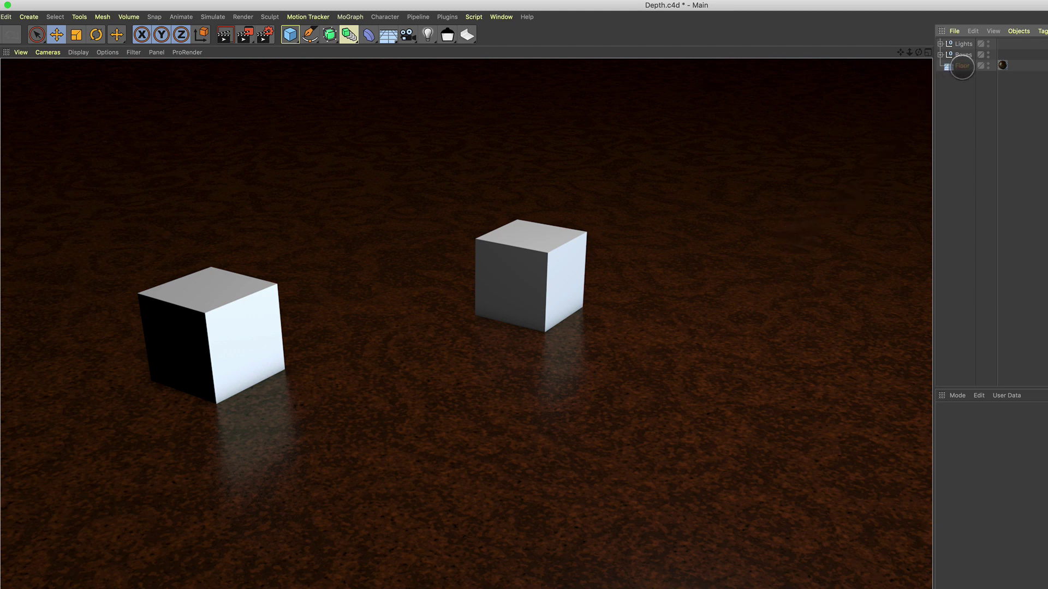
pyautogui.click(962, 66)
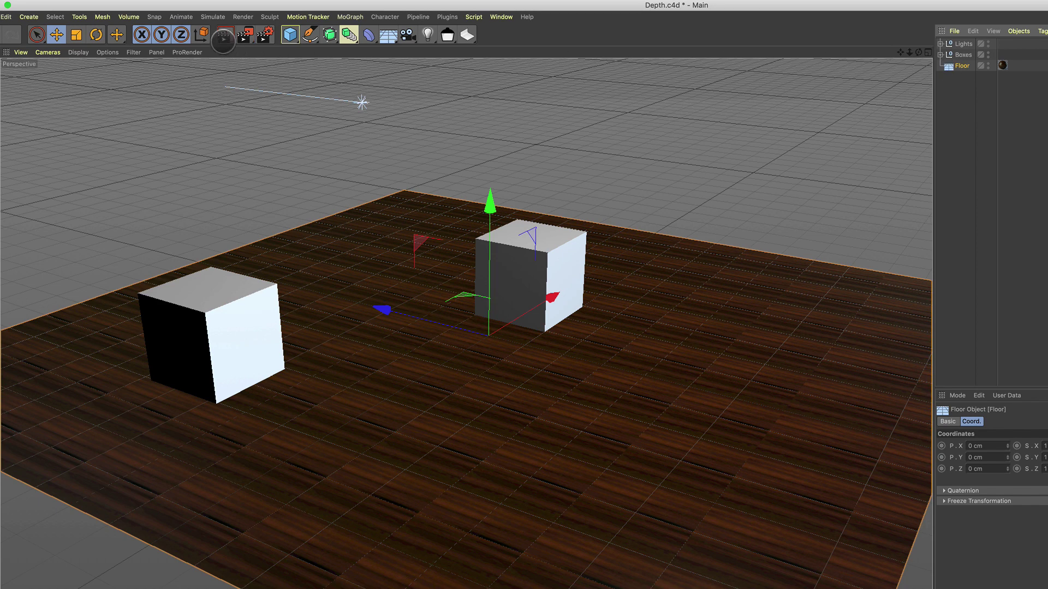
pyautogui.click(224, 35)
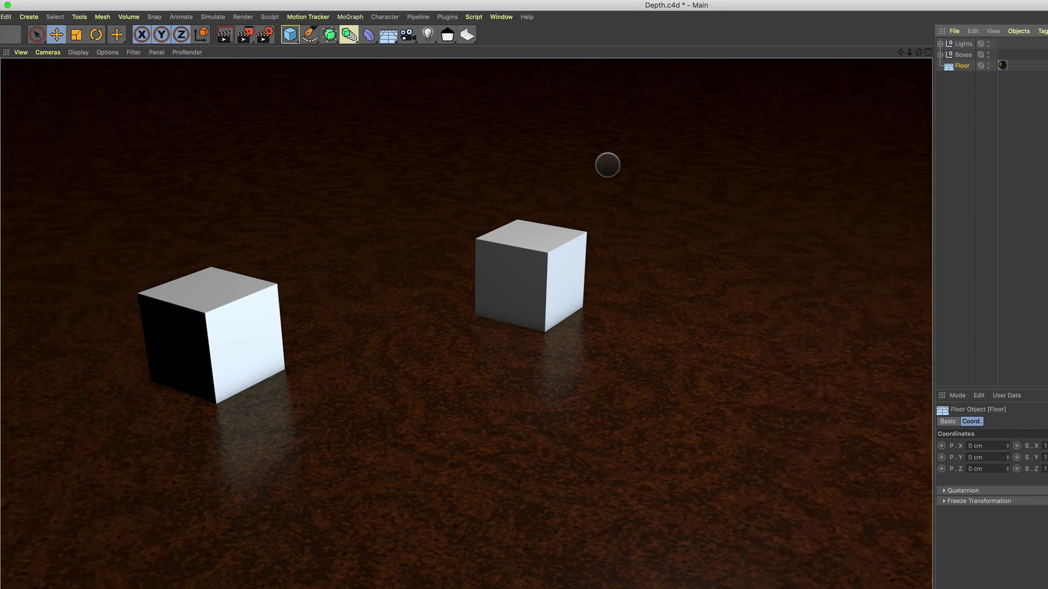
# Add a camera, frame both cubes in a close low shot, and preview its render
pyautogui.click(407, 35)
pyautogui.click(468, 46)
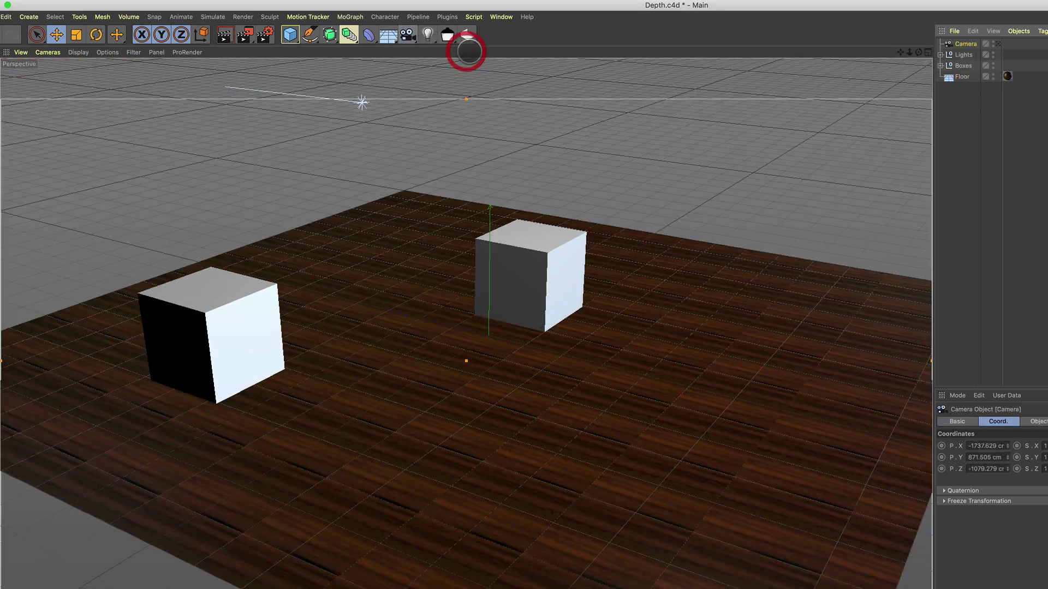
pyautogui.click(969, 42)
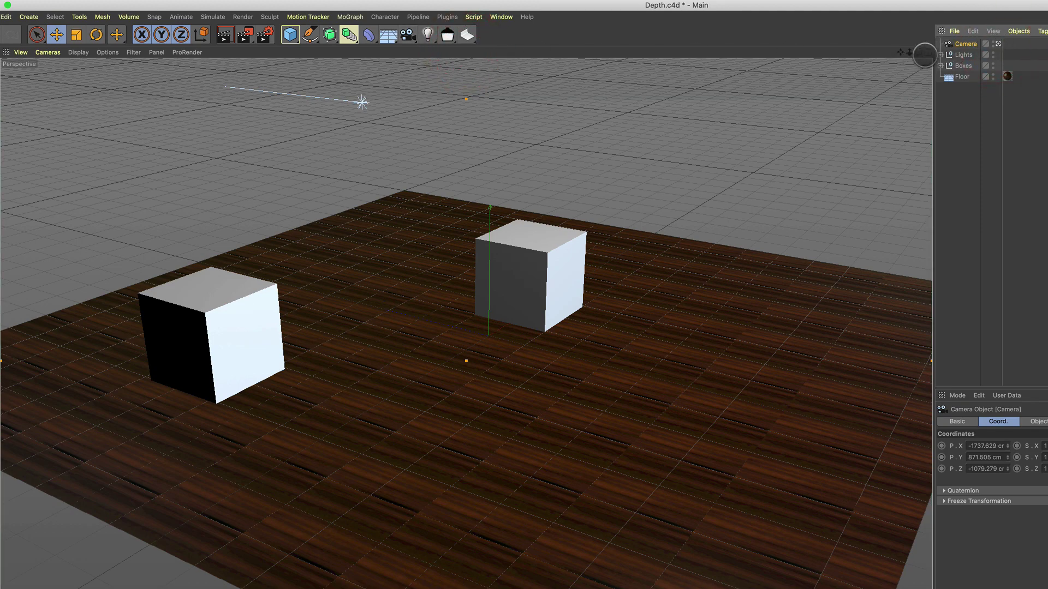
pyautogui.moveTo(920, 53); pyautogui.dragTo(985, 68)
pyautogui.moveTo(909, 52); pyautogui.dragTo(872, 70)
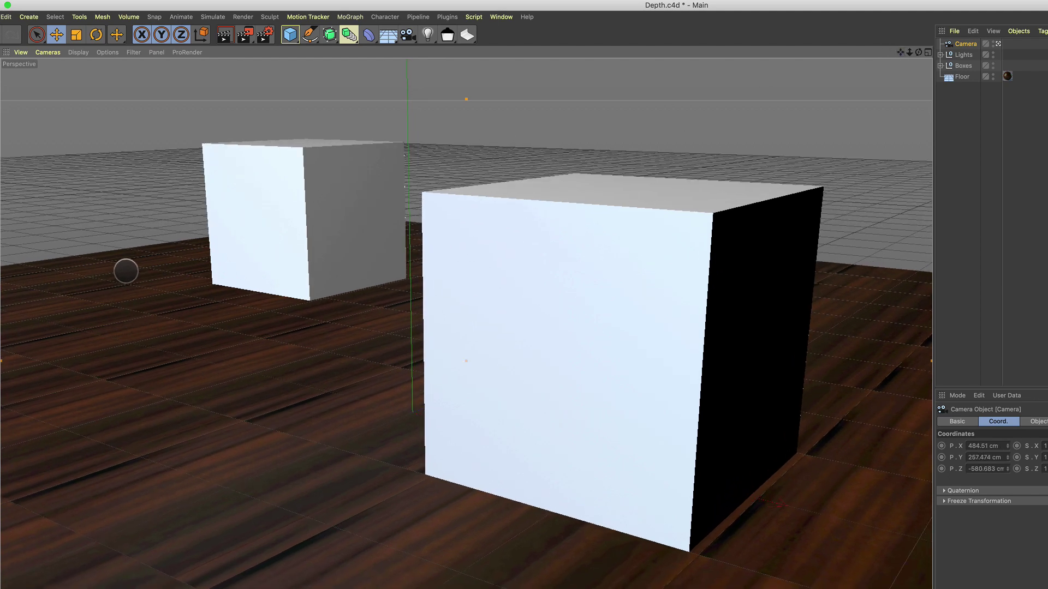
pyautogui.click(225, 34)
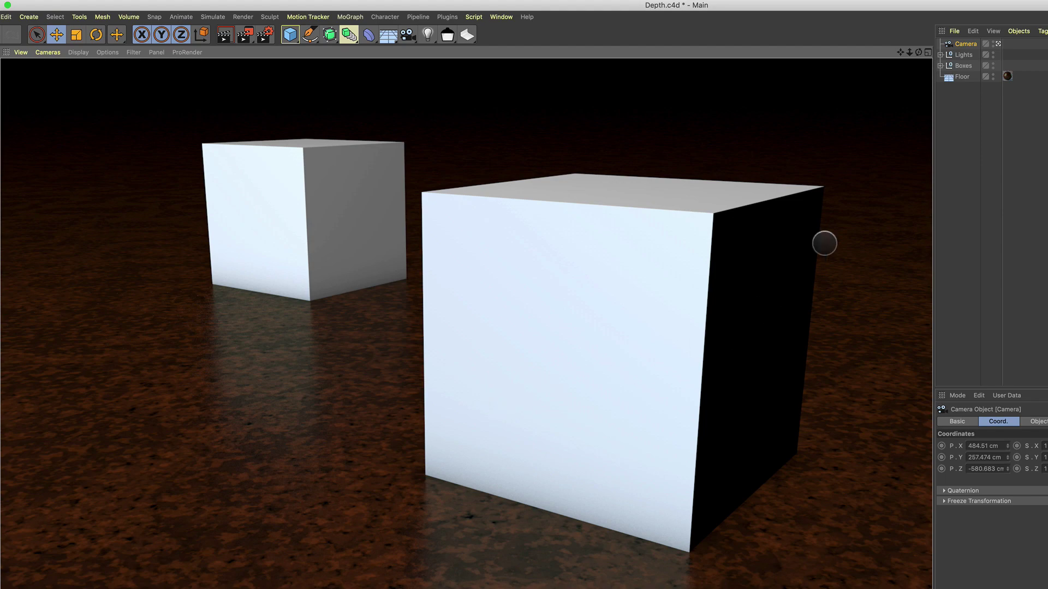
pyautogui.click(964, 46)
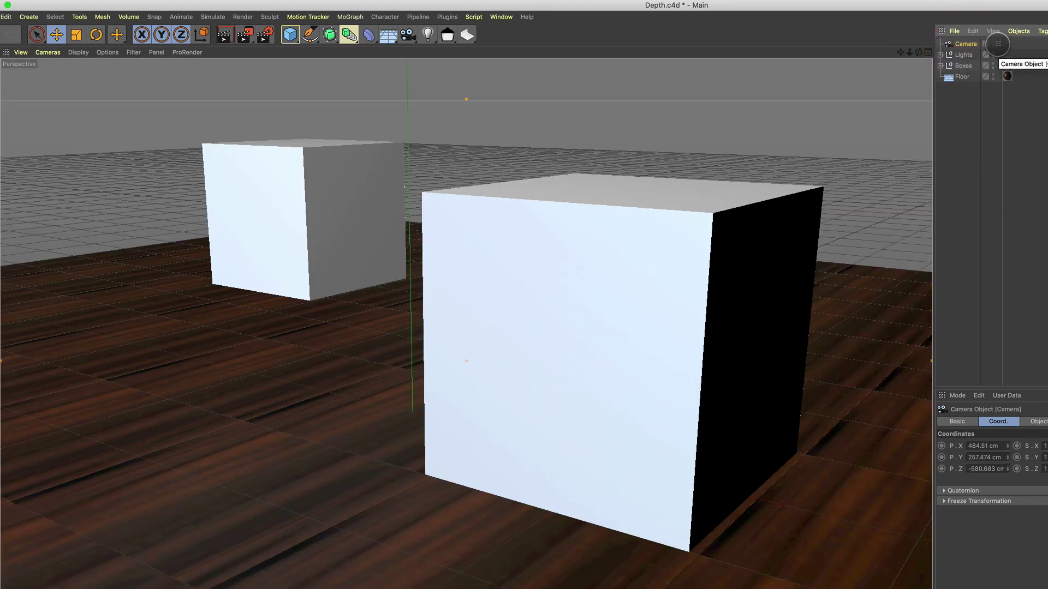
# Set the Camera's Focus Distance to about 489.7 cm, at the nearer cube
pyautogui.click(998, 44)
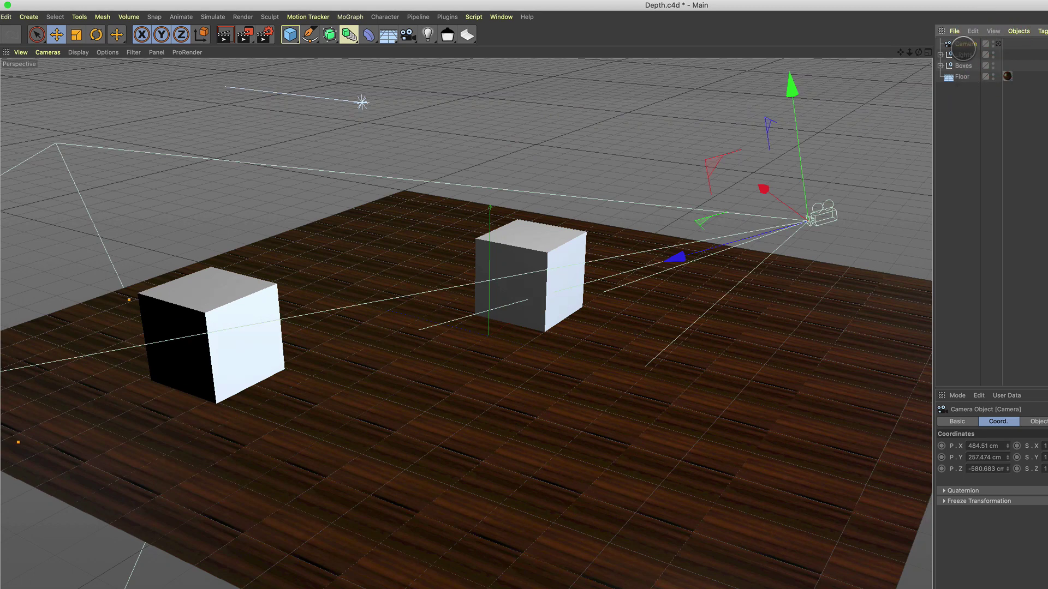
pyautogui.click(962, 43)
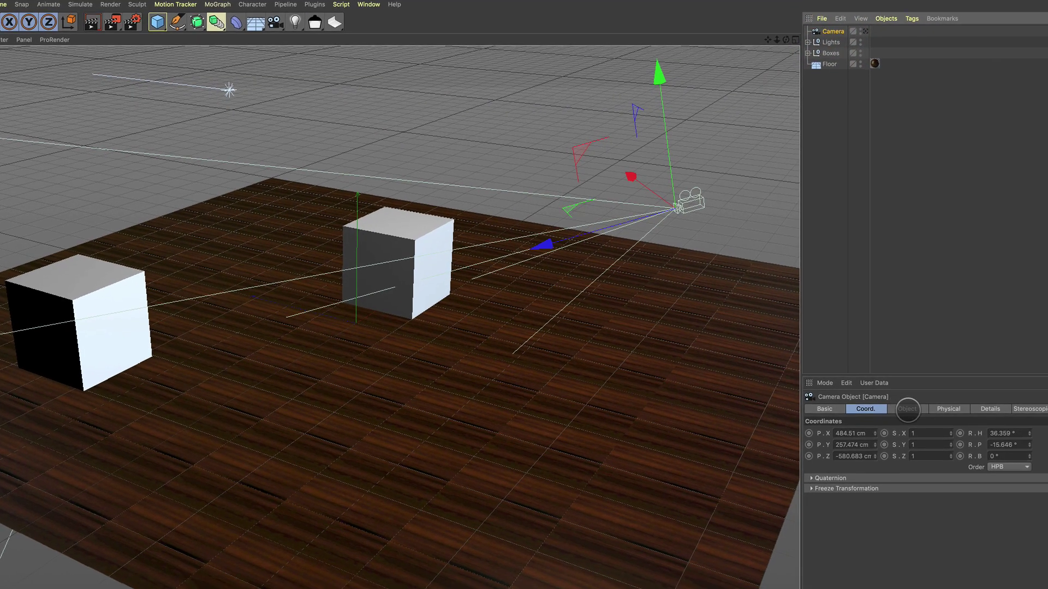
pyautogui.click(1037, 419)
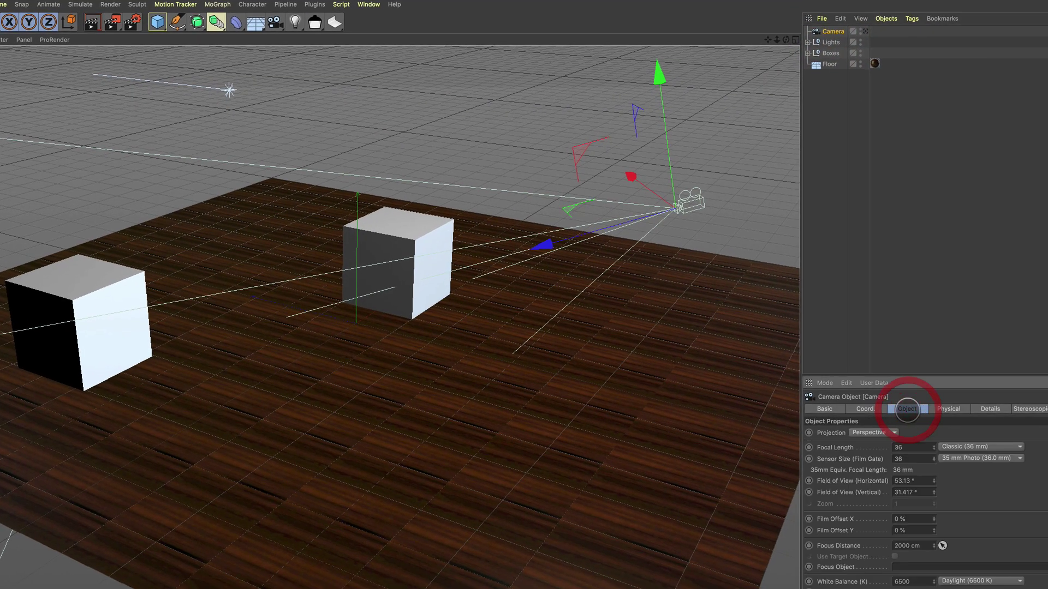
pyautogui.click(929, 549)
pyautogui.moveTo(934, 546)
pyautogui.mouseDown()
pyautogui.moveTo(934, 578)
pyautogui.moveTo(943, 546)
pyautogui.mouseUp()
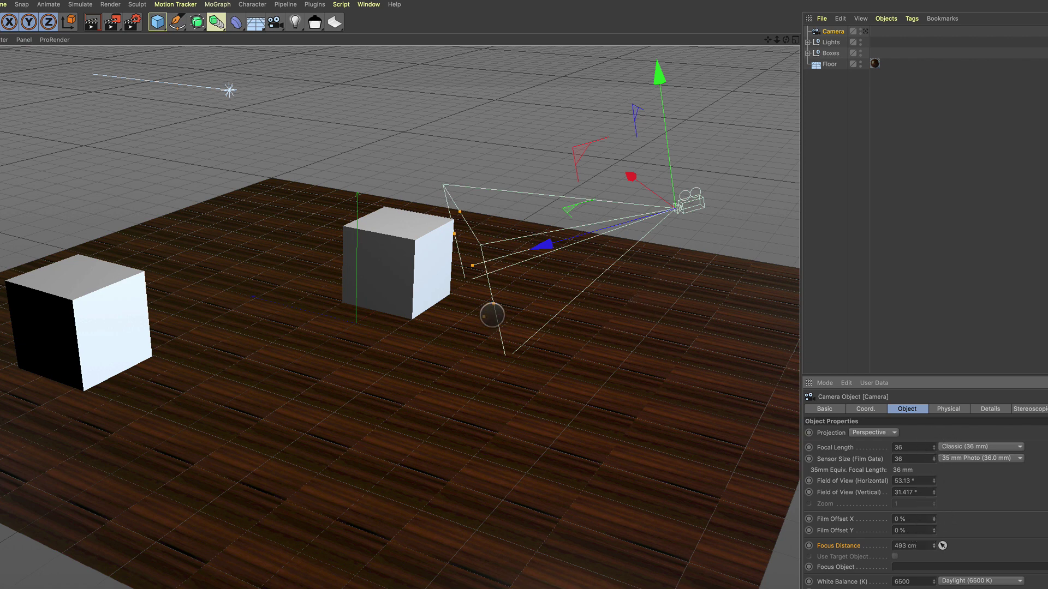
pyautogui.moveTo(472, 266)
pyautogui.mouseDown()
pyautogui.moveTo(416, 281)
pyautogui.moveTo(476, 266)
pyautogui.mouseUp()
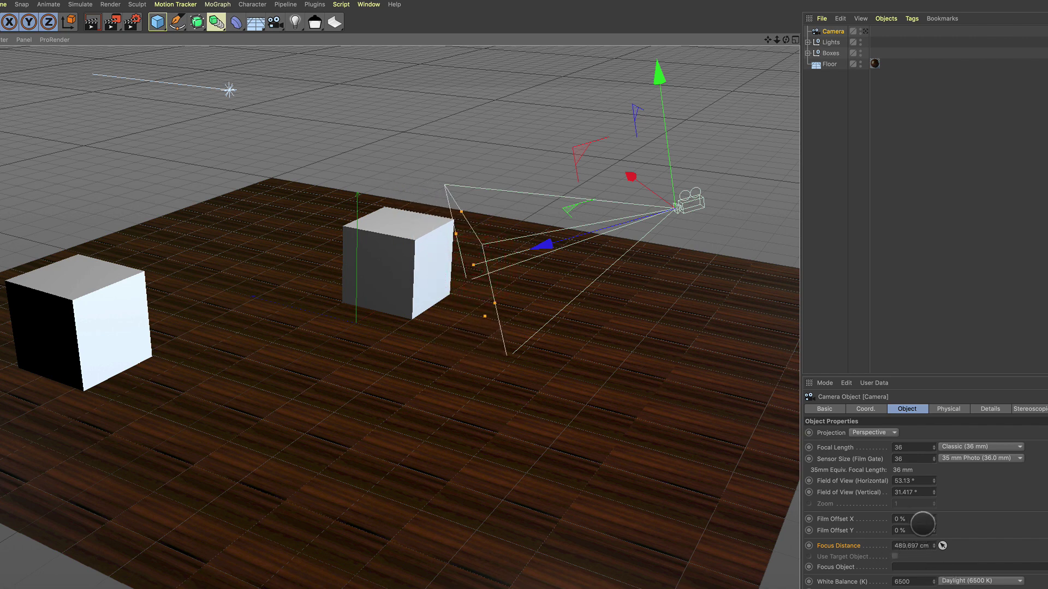
# Enable DOF Map Rear Blur ending at 365.7 cm, then render a preview through the camera
pyautogui.click(991, 409)
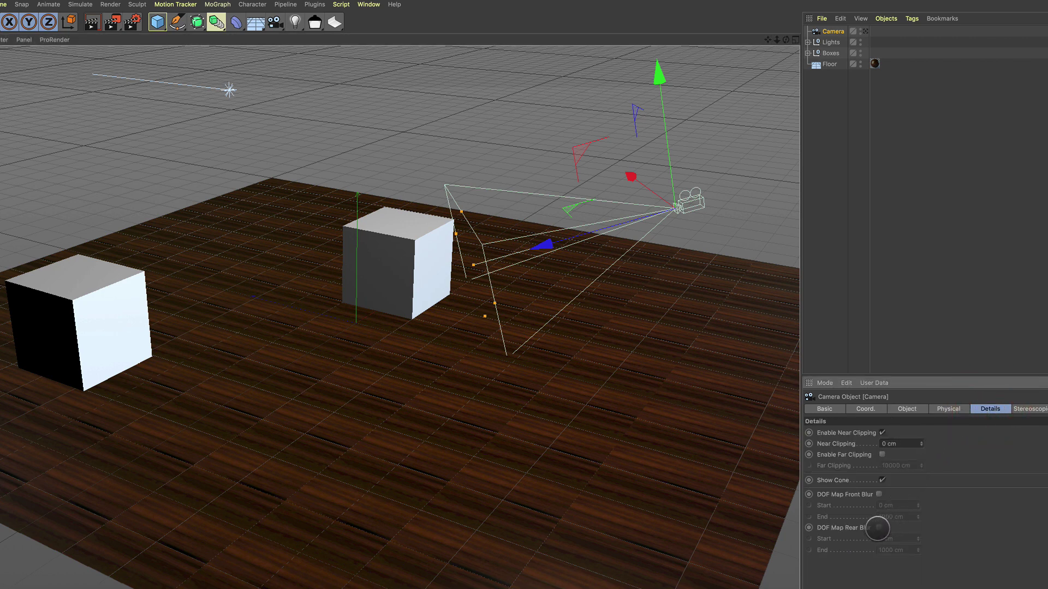
pyautogui.click(878, 528)
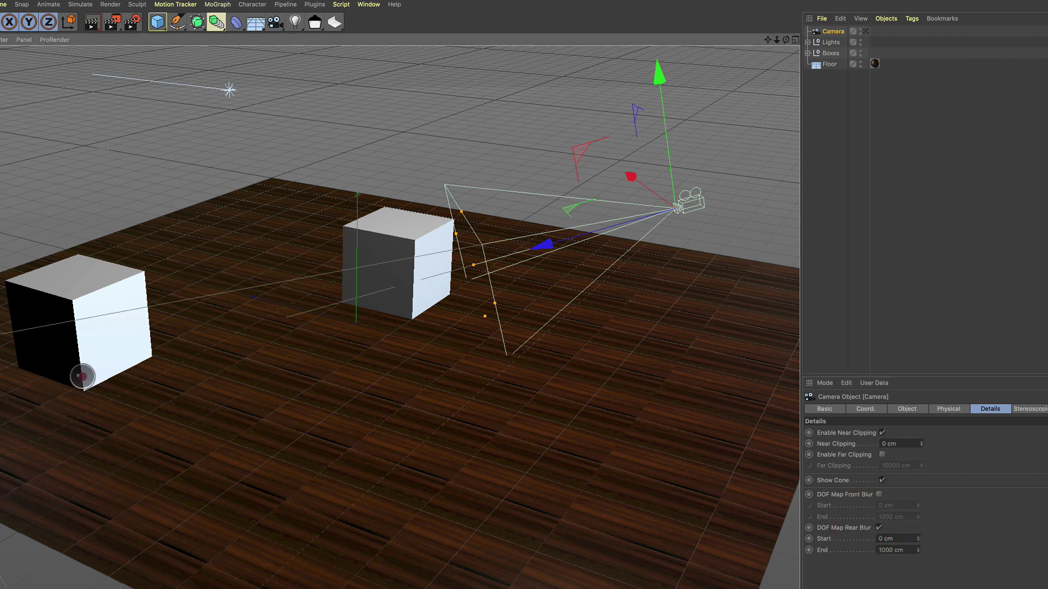
pyautogui.moveTo(80, 376); pyautogui.dragTo(324, 323)
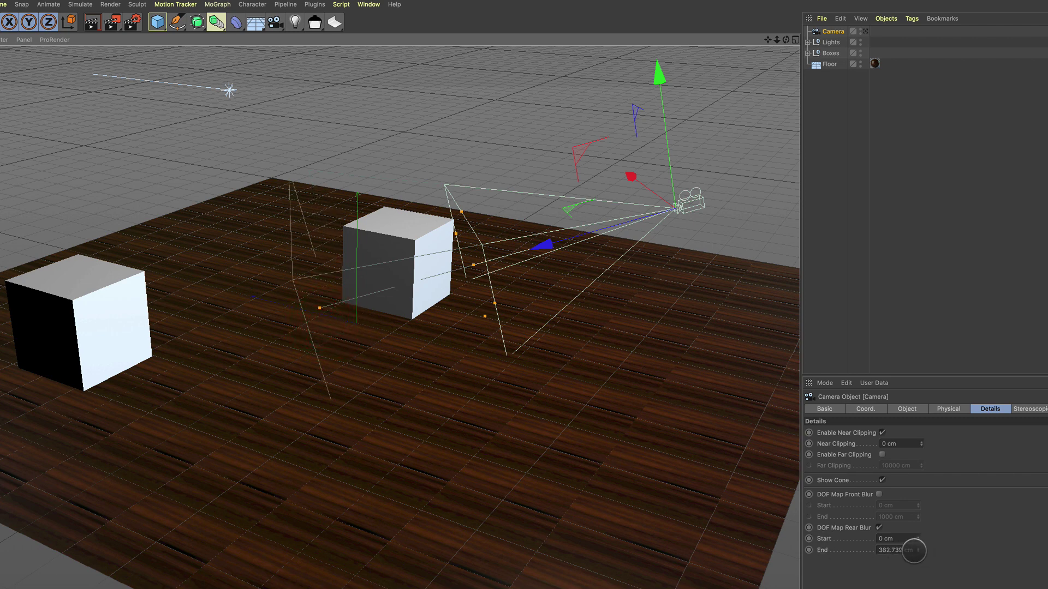
pyautogui.moveTo(915, 551); pyautogui.dragTo(906, 555)
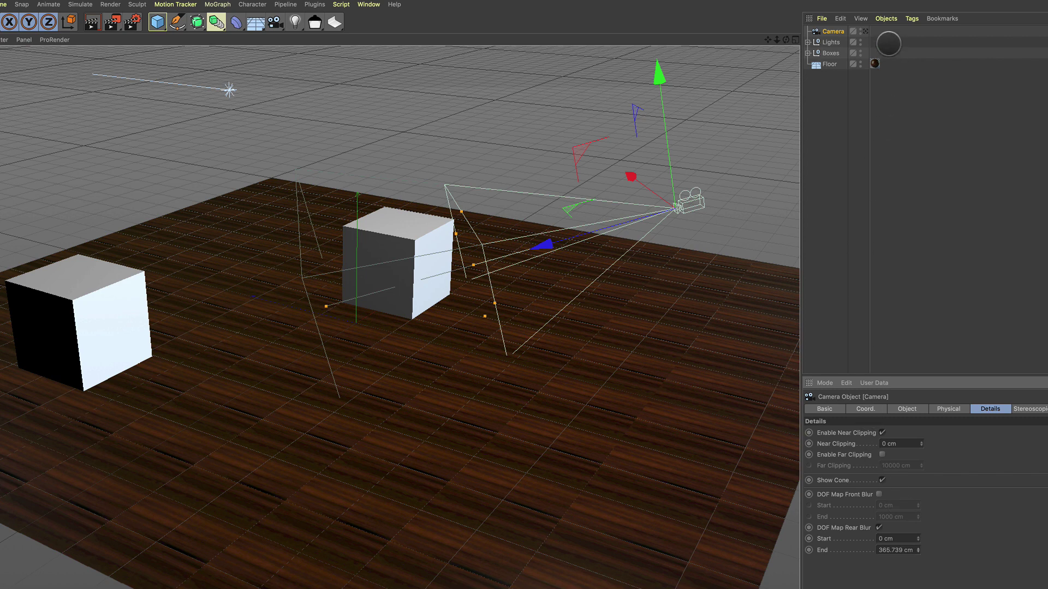
pyautogui.click(865, 32)
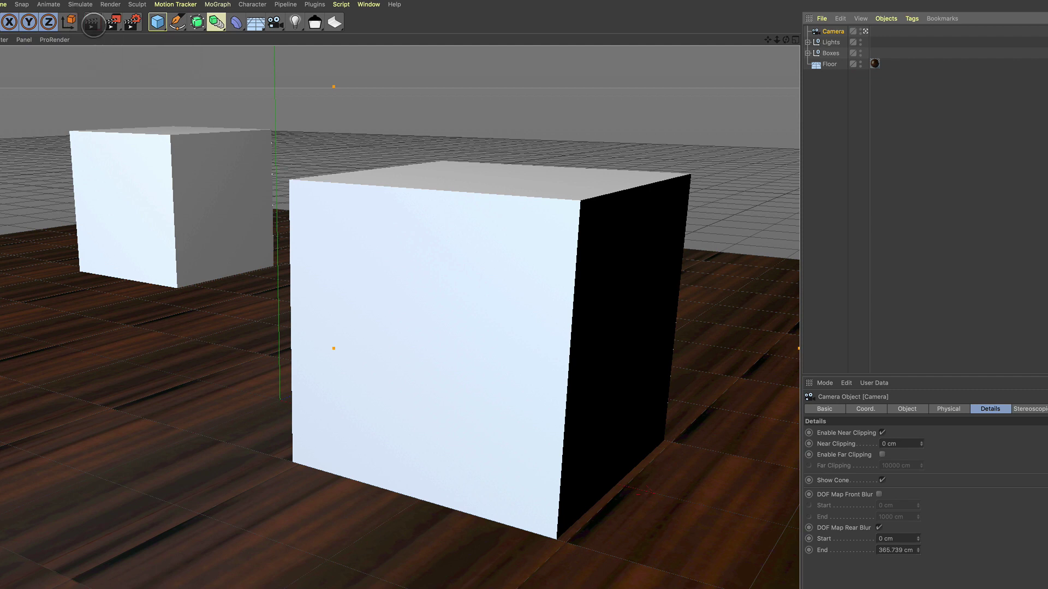
pyautogui.click(92, 25)
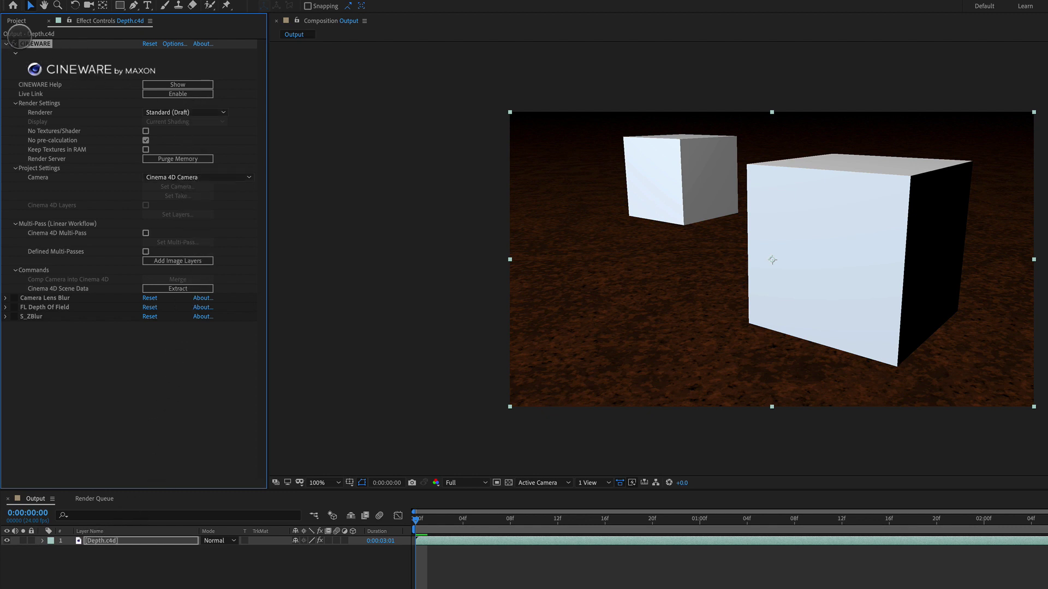
# Set the Depth.c4d layer's CINEWARE Renderer to Standard (Final)
pyautogui.click(16, 20)
pyautogui.click(34, 151)
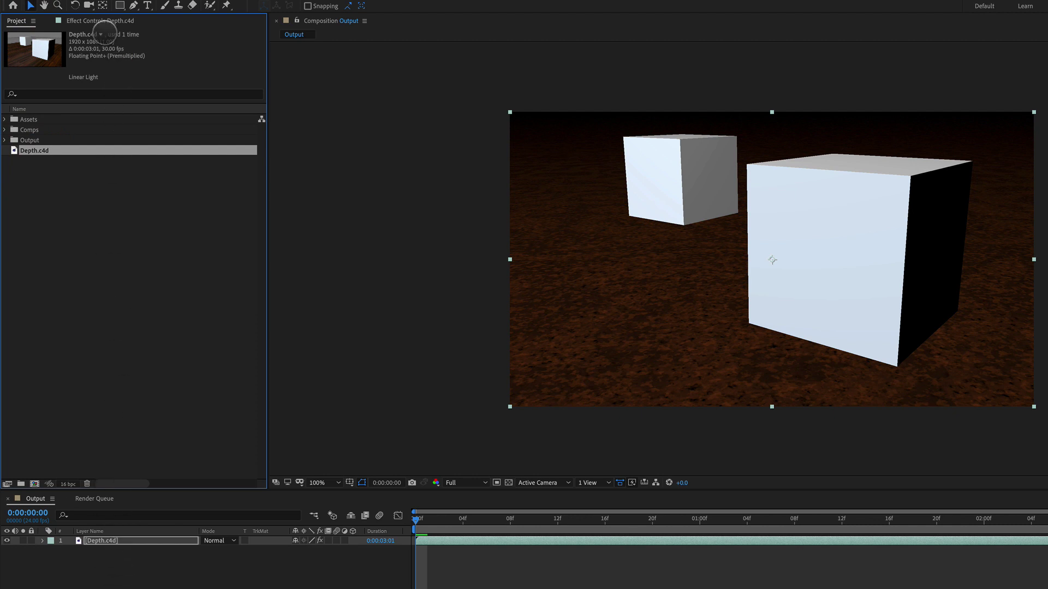
pyautogui.click(100, 24)
pyautogui.click(168, 113)
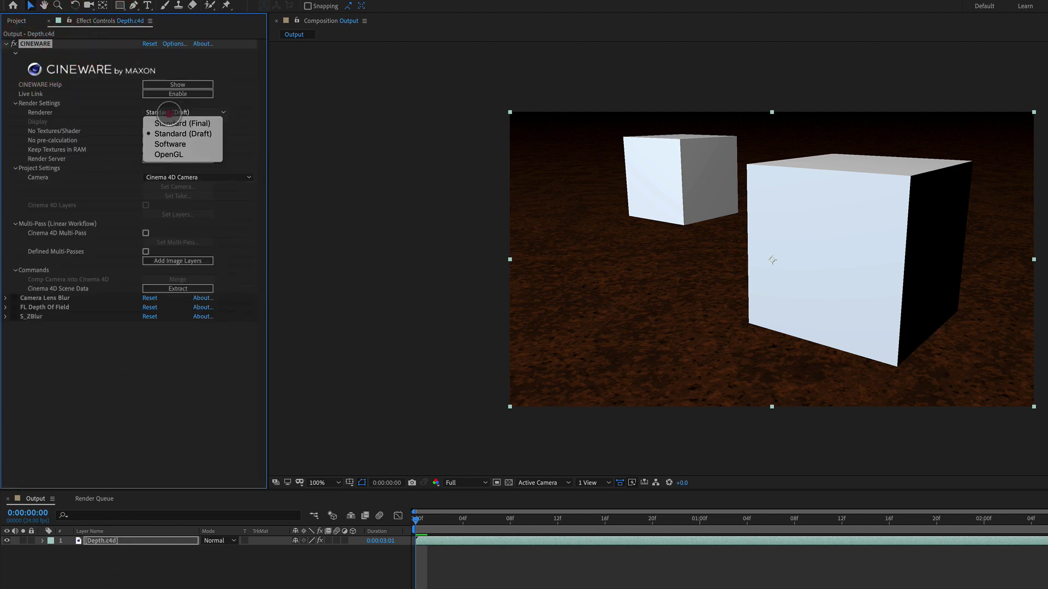
pyautogui.click(174, 123)
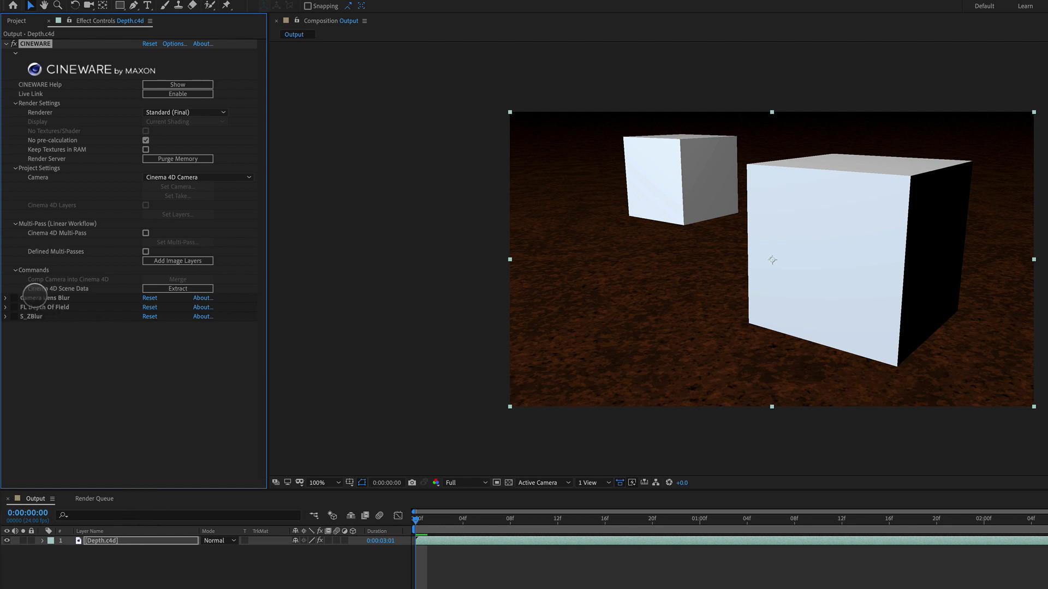
# Review the Camera Lens Blur, FL Depth Of Field and S_ZBlur effects on the layer
pyautogui.click(41, 298)
pyautogui.click(38, 307)
pyautogui.click(33, 317)
pyautogui.click(40, 298)
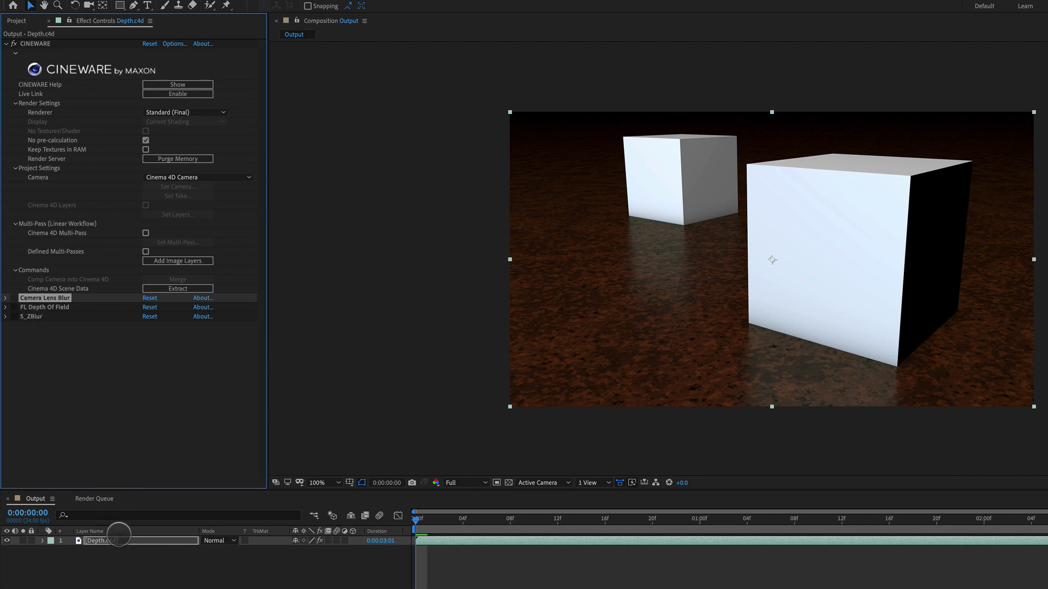
# Duplicate the Depth.c4d layer in the Output composition
pyautogui.click(115, 541)
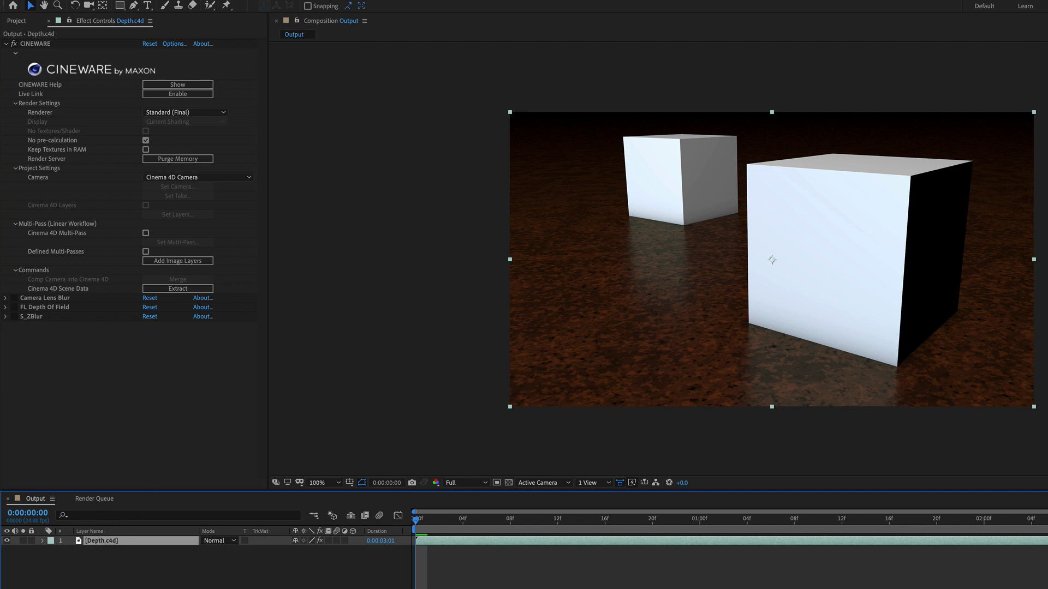
pyautogui.click(118, 2)
pyautogui.click(158, 111)
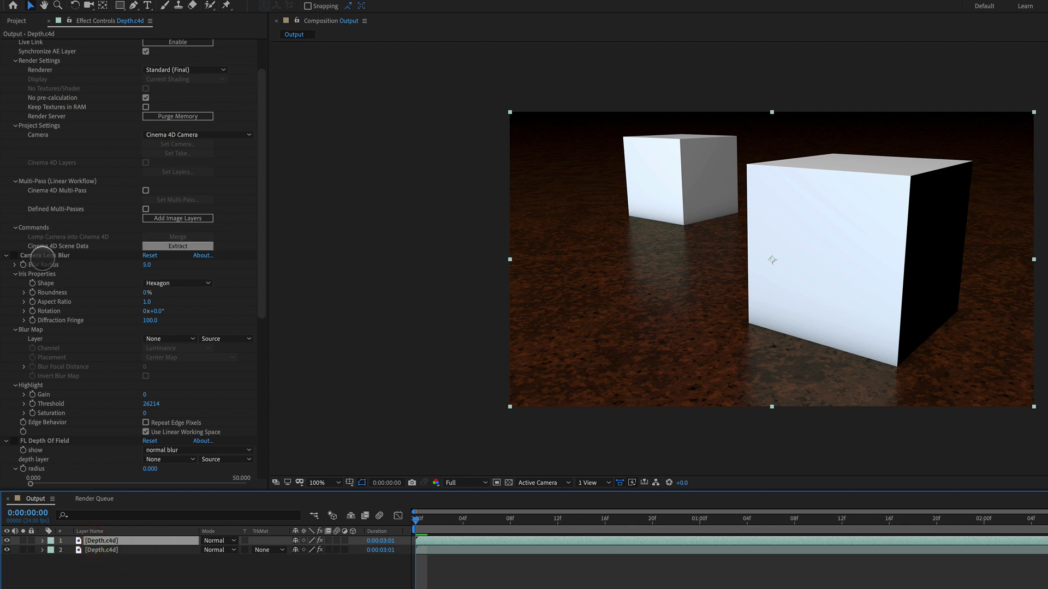
# Delete Camera Lens Blur and FL Depth Of Field from the top layer
pyautogui.click(44, 256)
pyautogui.keyDown('shift'); pyautogui.click(54, 441); pyautogui.keyUp('shift')
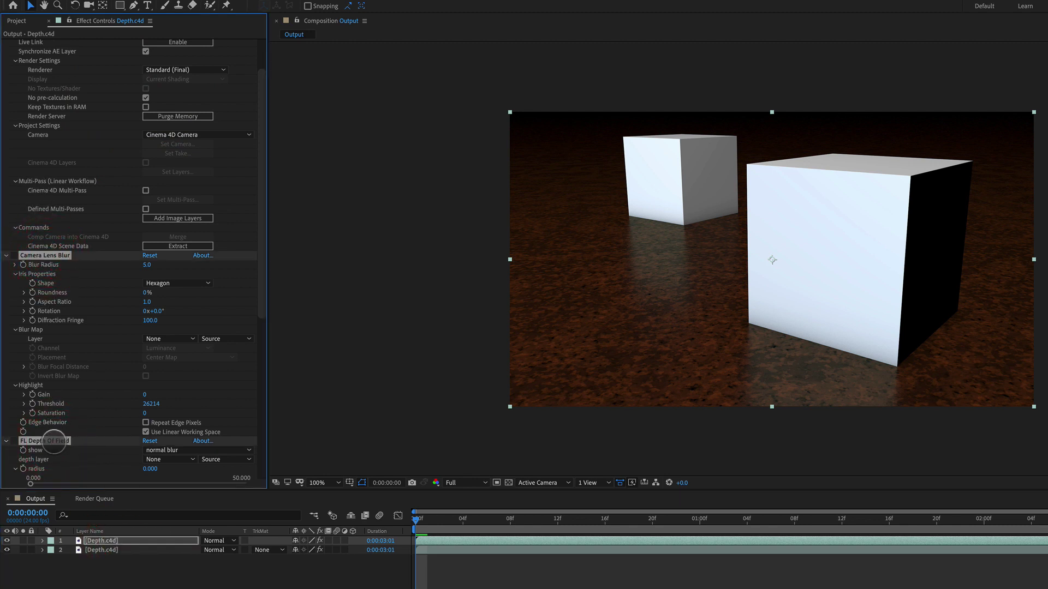
pyautogui.press('Delete')
pyautogui.press('Delete')
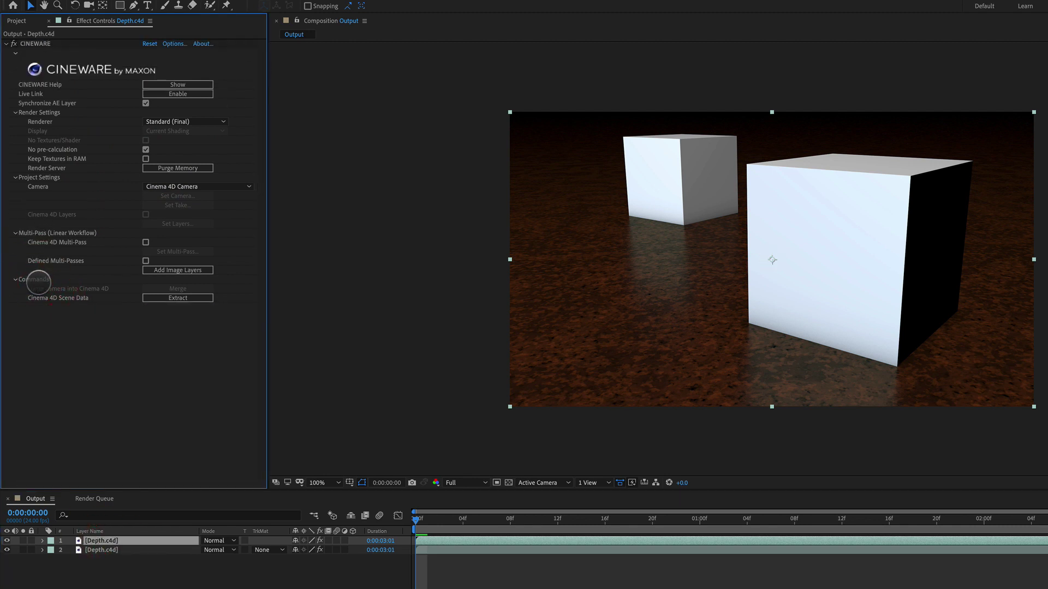
# Enable Cinema 4D Multi-Pass on the top layer and set the pass to Depth
pyautogui.click(24, 541)
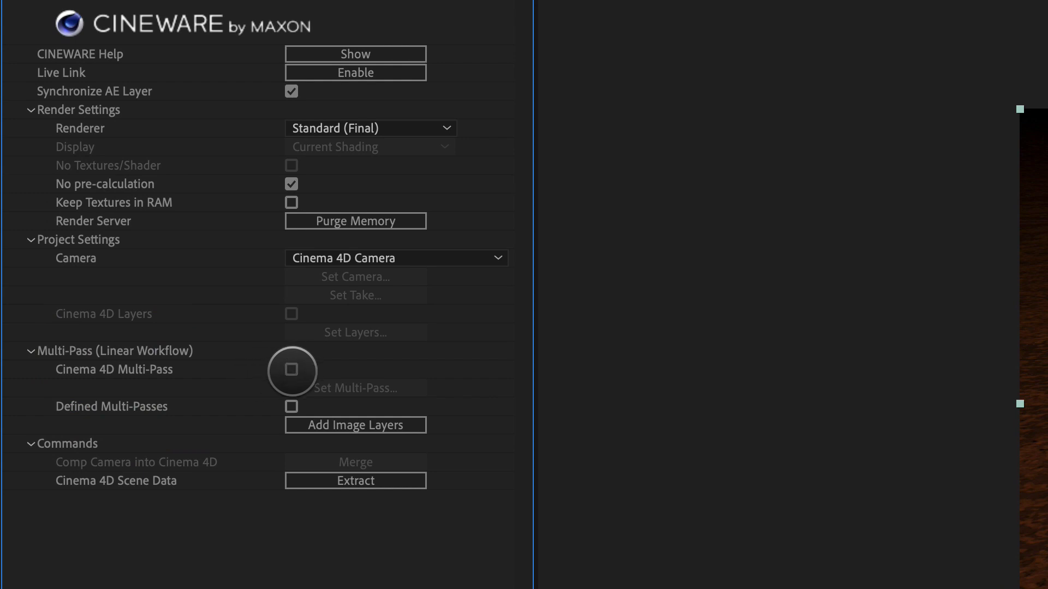
pyautogui.click(292, 370)
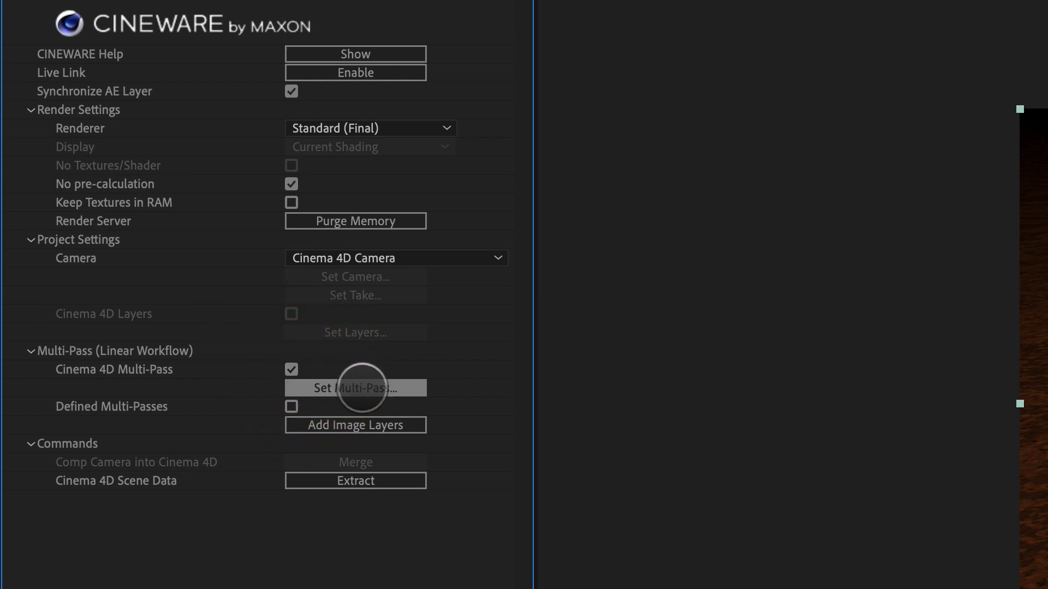
pyautogui.click(361, 388)
pyautogui.click(461, 301)
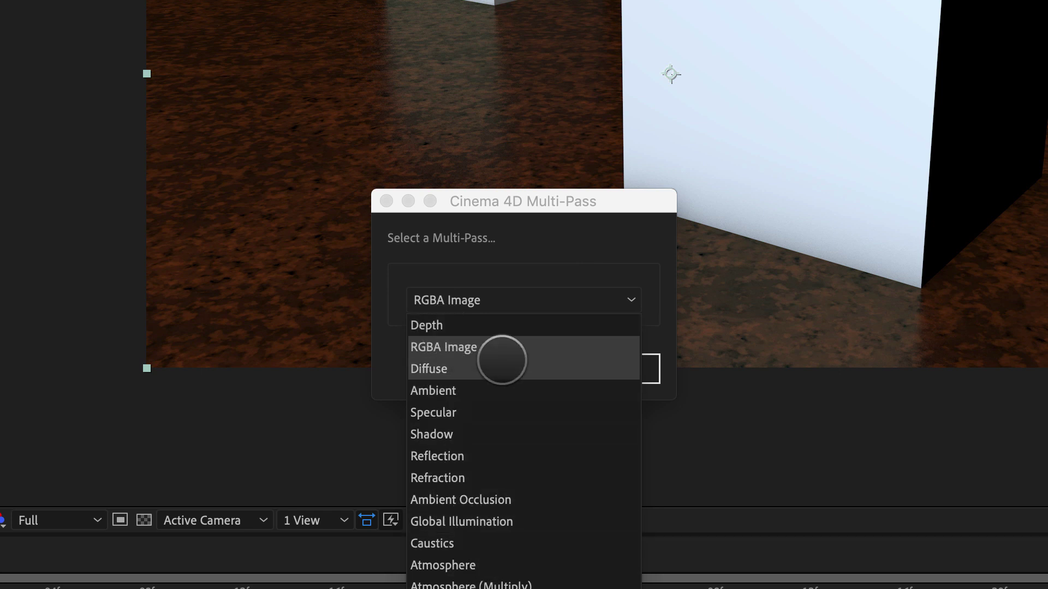
pyautogui.click(493, 325)
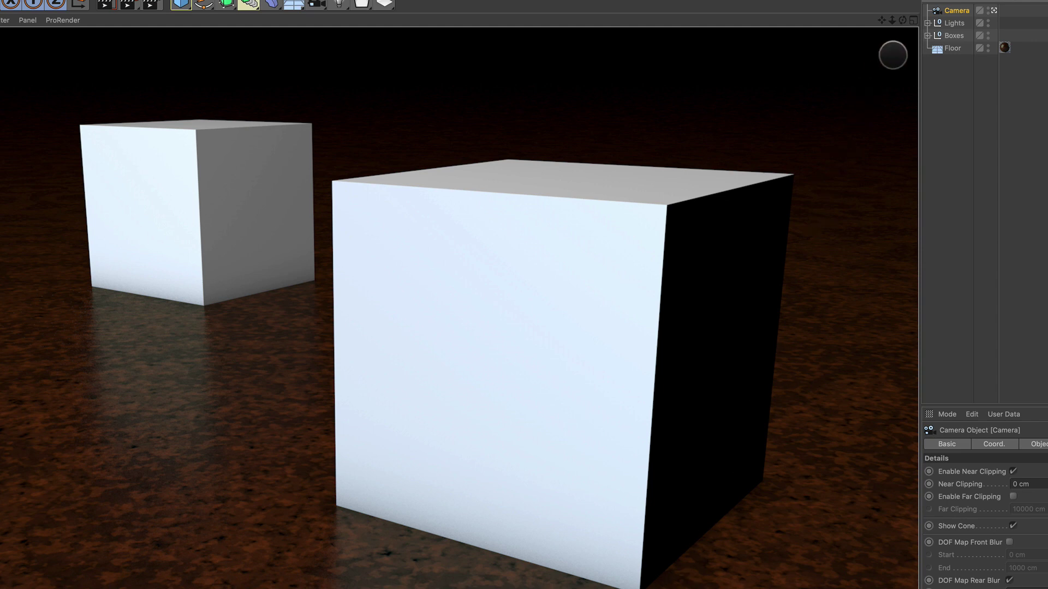
# Exit the Camera view and dolly the editor view in close to the camera and its cone
pyautogui.click(994, 11)
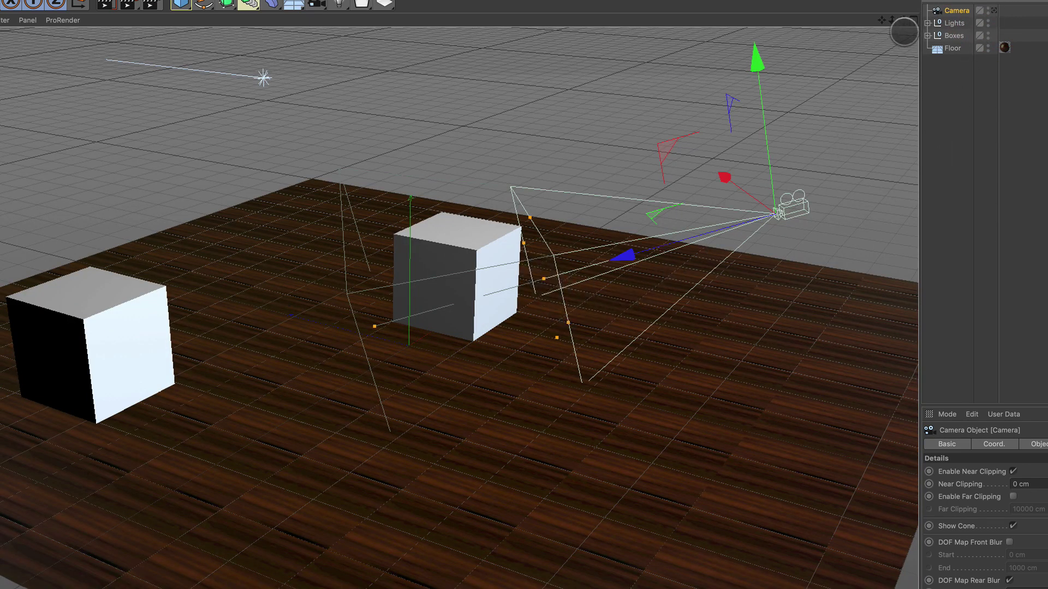
pyautogui.moveTo(892, 20); pyautogui.dragTo(423, 279)
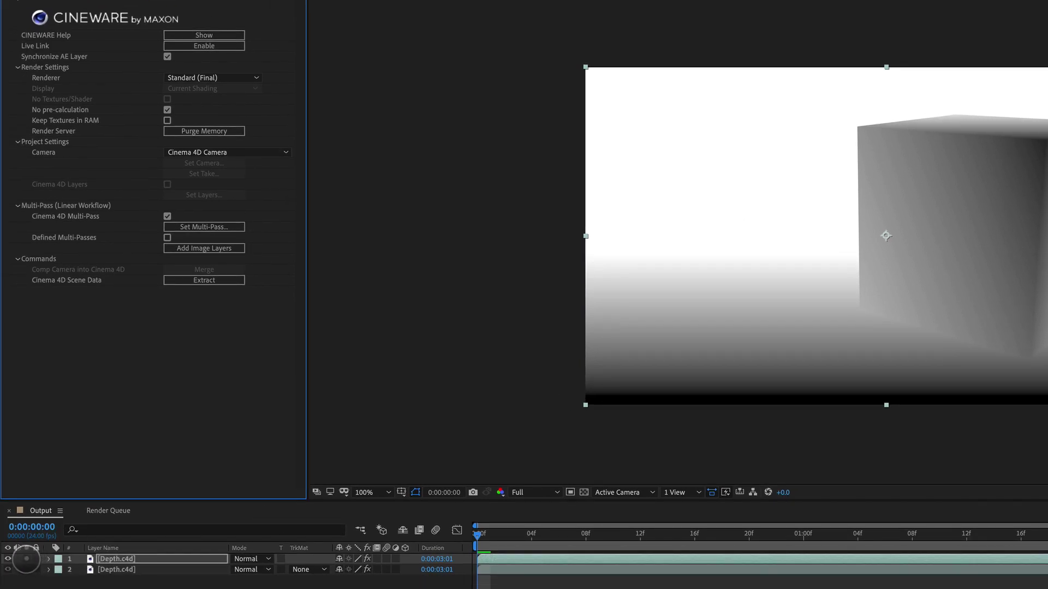
# Hide and lock the top depth-pass layer, then select the second Depth.c4d layer
pyautogui.click(25, 568)
pyautogui.click(8, 559)
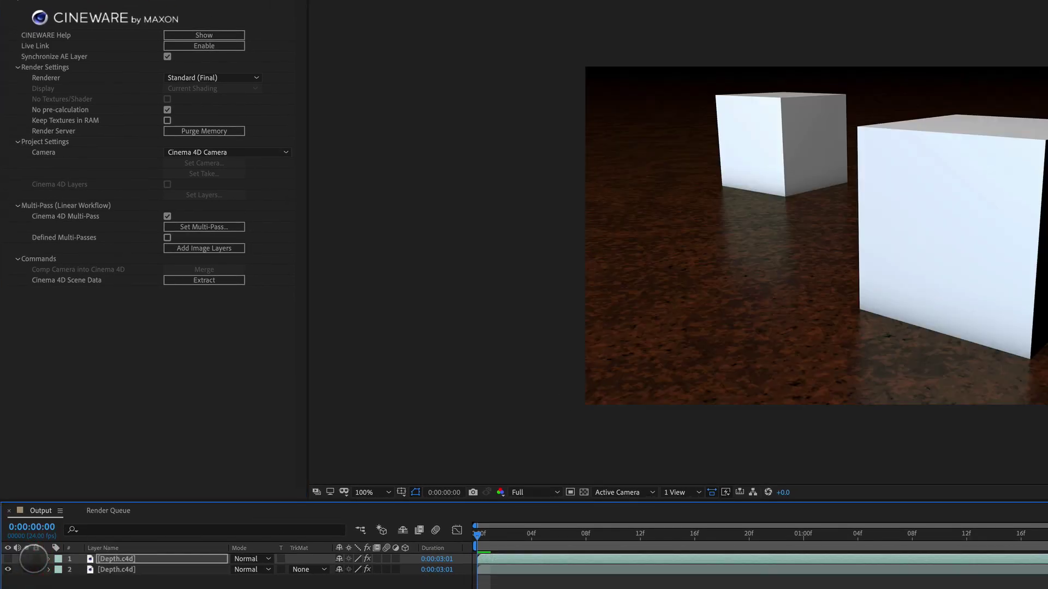
pyautogui.click(36, 559)
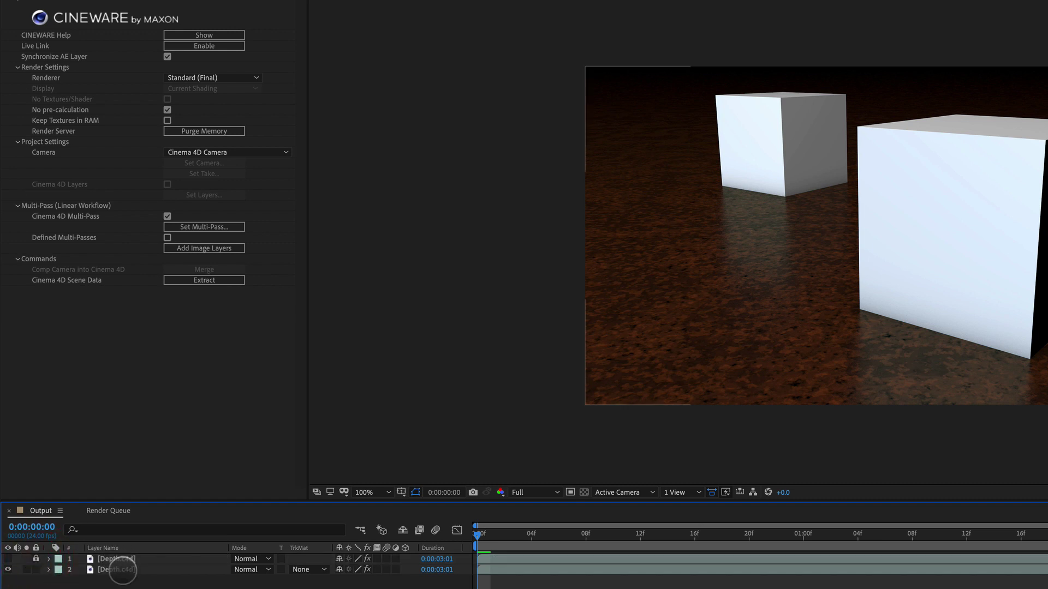
pyautogui.click(123, 570)
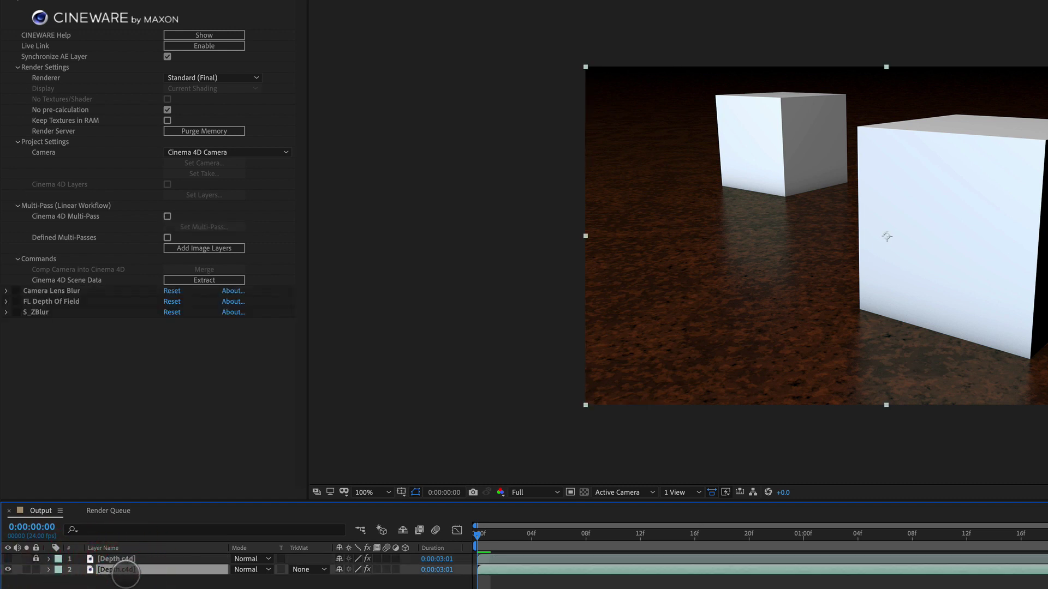
# Collapse CINEWARE and expand Camera Lens Blur, showing Blur Radius 5.0 and Hexagon iris
pyautogui.click(8, 35)
pyautogui.click(43, 46)
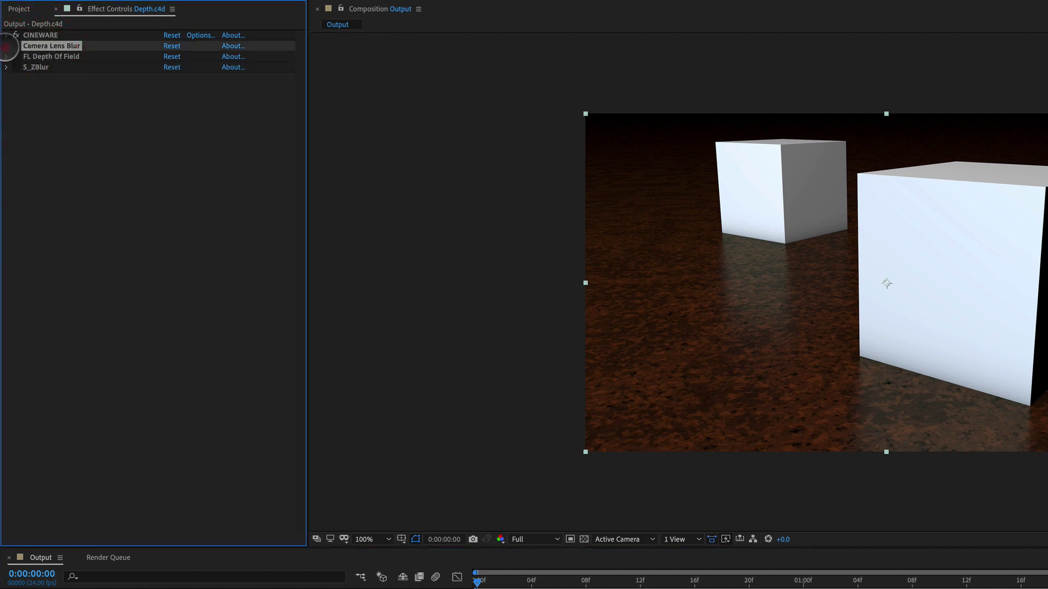
pyautogui.click(7, 47)
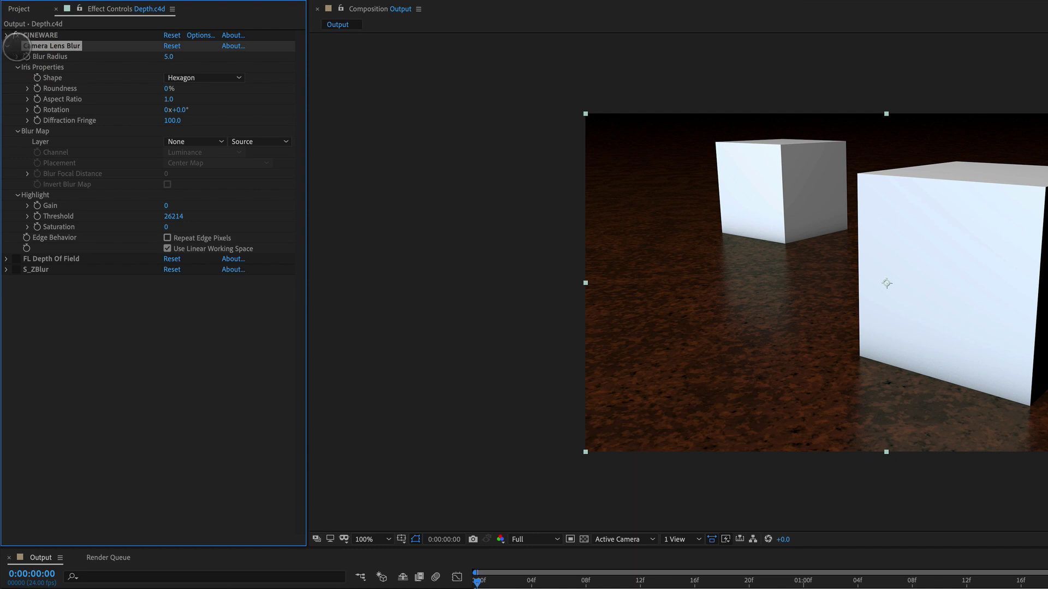
# Enable Camera Lens Blur to soften the scene evenly, showing its place under Effect > Blur & Sharpen
pyautogui.click(16, 45)
pyautogui.click(256, 0)
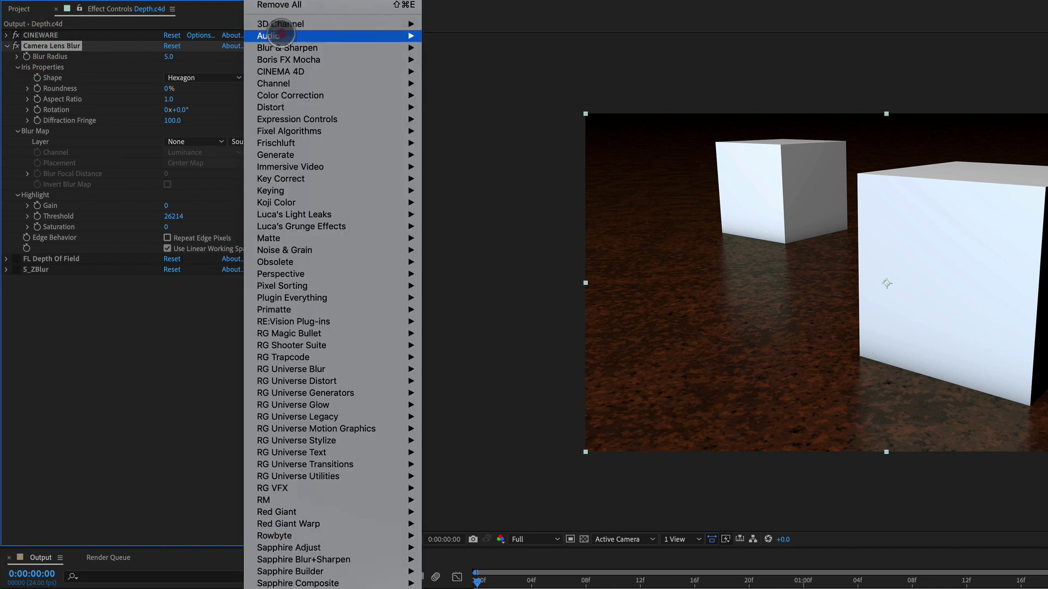
pyautogui.click(288, 48)
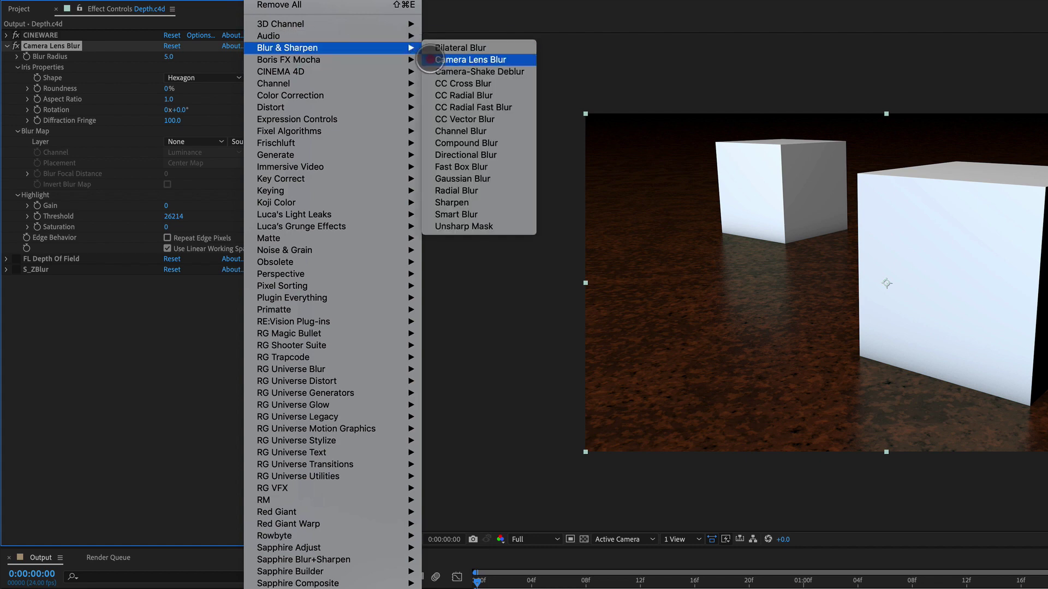
pyautogui.click(447, 60)
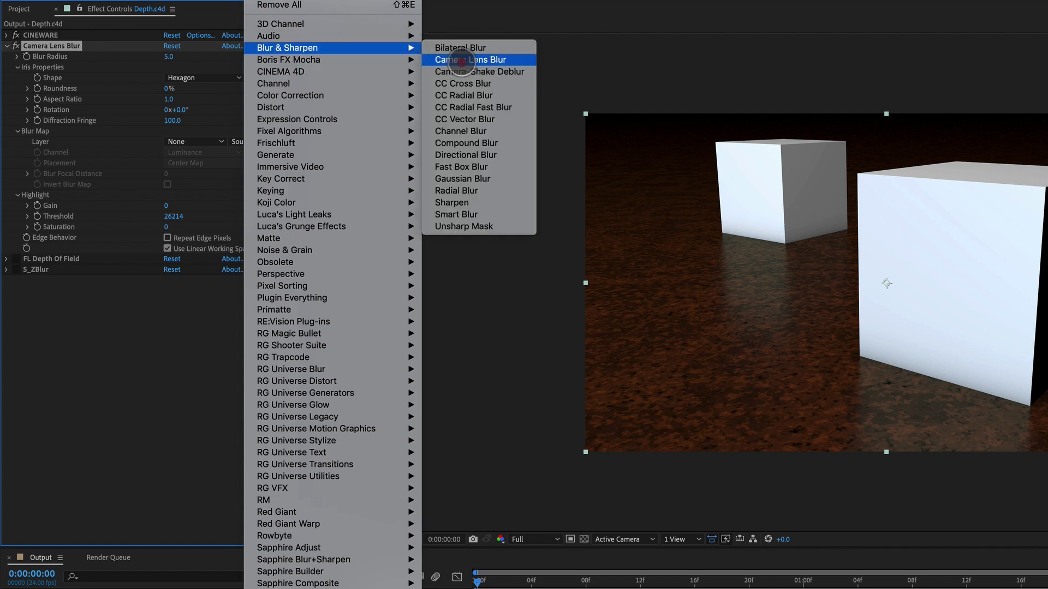
pyautogui.click(298, 0)
pyautogui.moveTo(257, 0)
pyautogui.moveTo(281, 47)
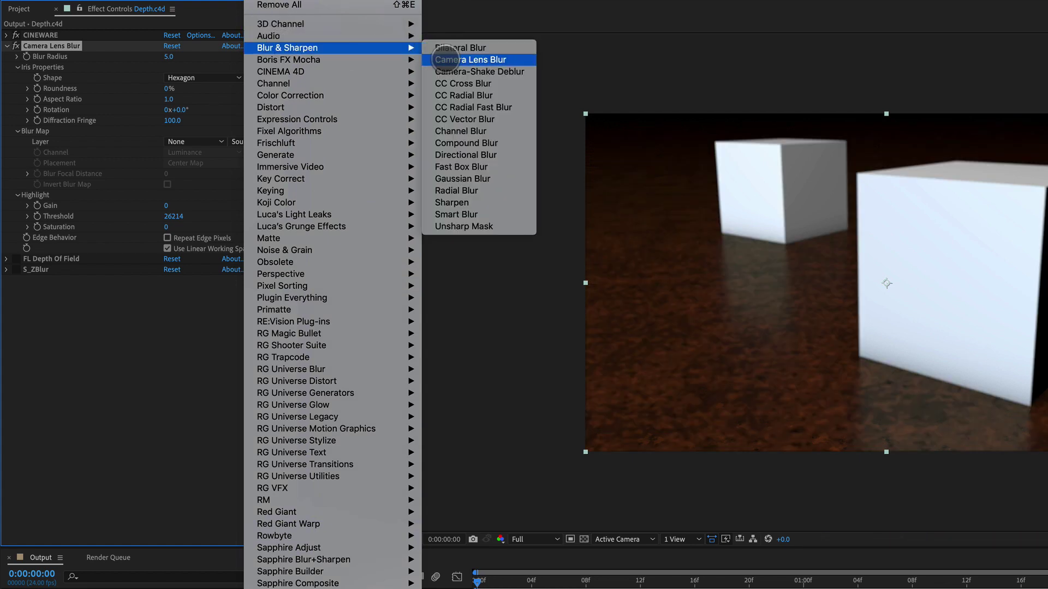
pyautogui.click(87, 360)
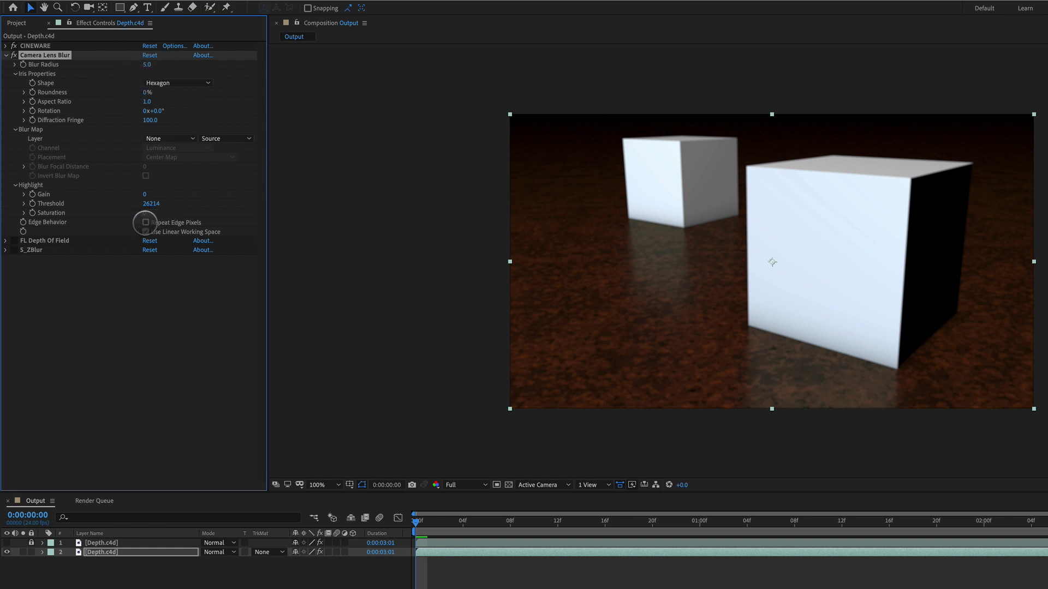
# Enable Repeat Edge Pixels, use 1. Depth.c4d as the blur map, and set Blur Radius to 15
pyautogui.click(145, 222)
pyautogui.click(164, 139)
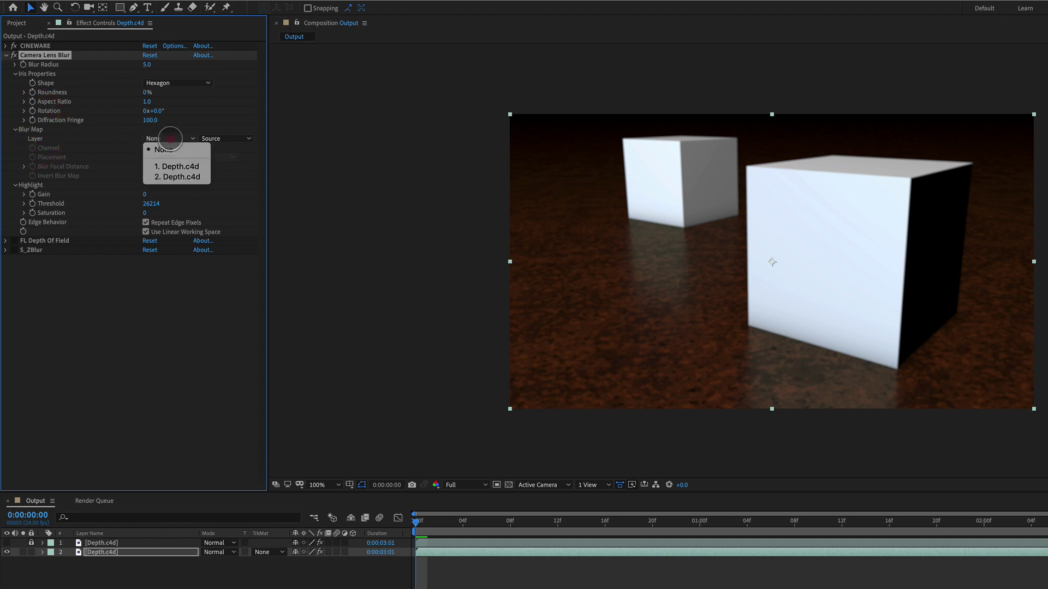
pyautogui.click(190, 166)
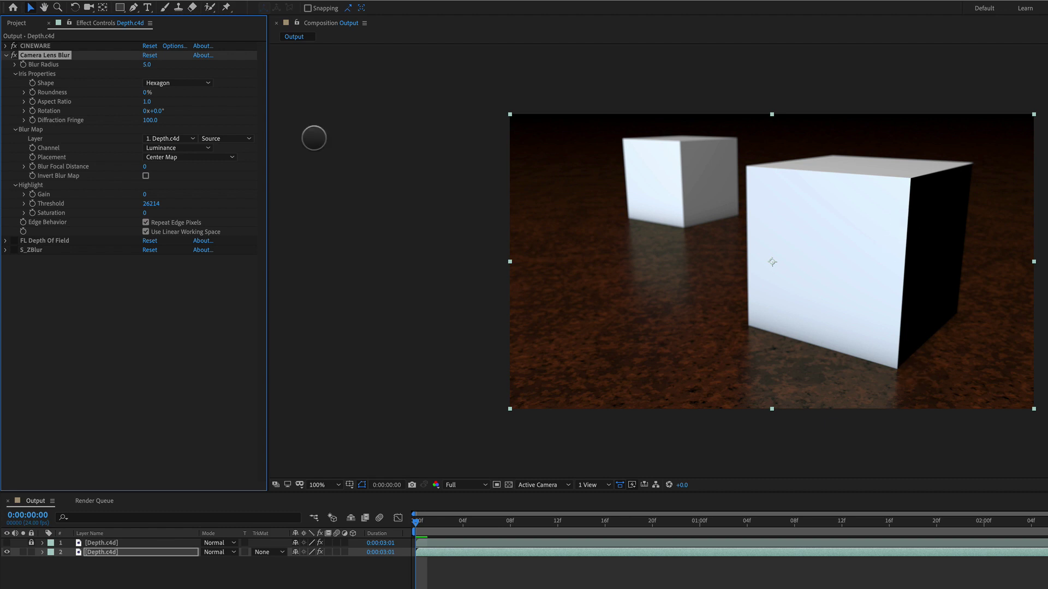
pyautogui.click(153, 65)
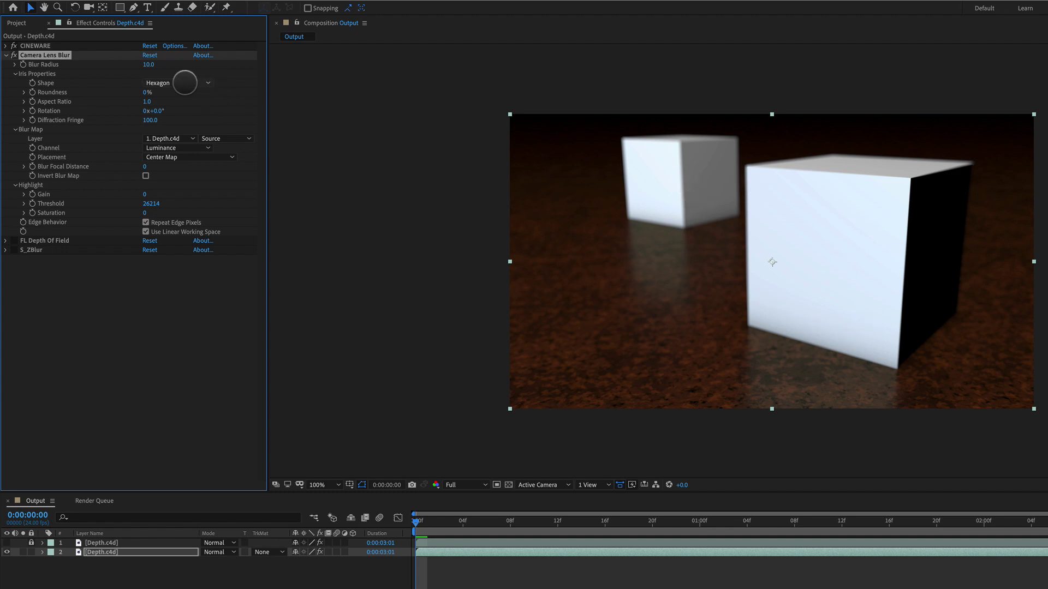
pyautogui.click(154, 66)
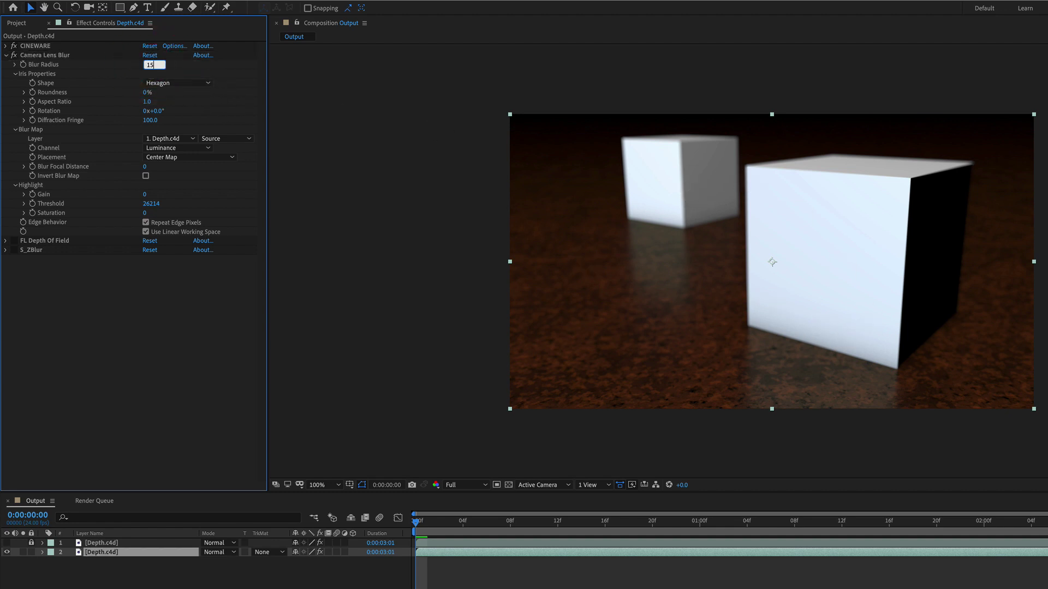
pyautogui.press('Return')
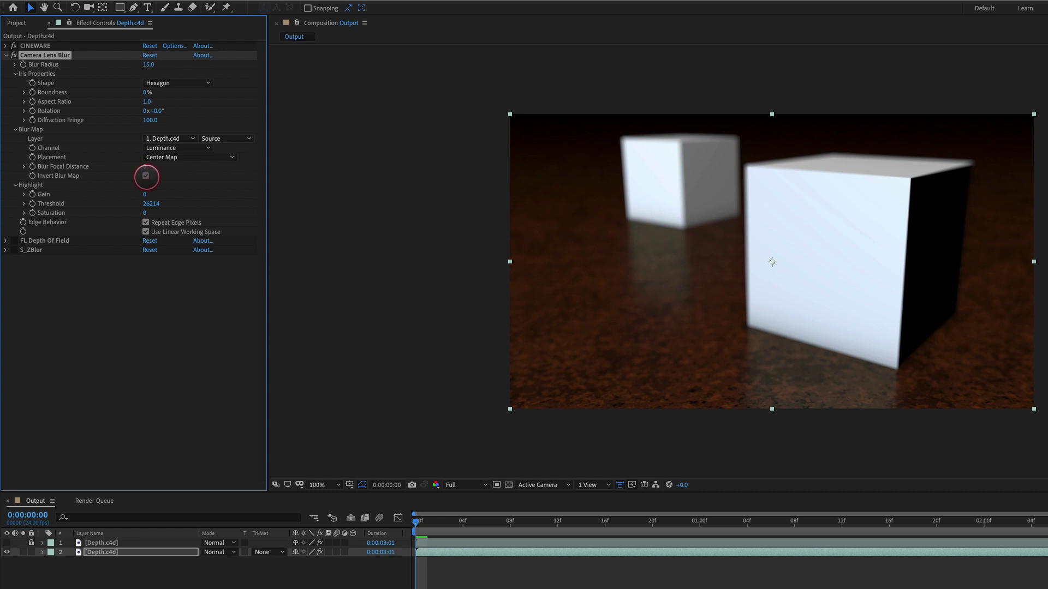
# Try inverting the blur map, revert it, and set Blur Focal Distance to 17695 so the large cube is sharp
pyautogui.click(146, 176)
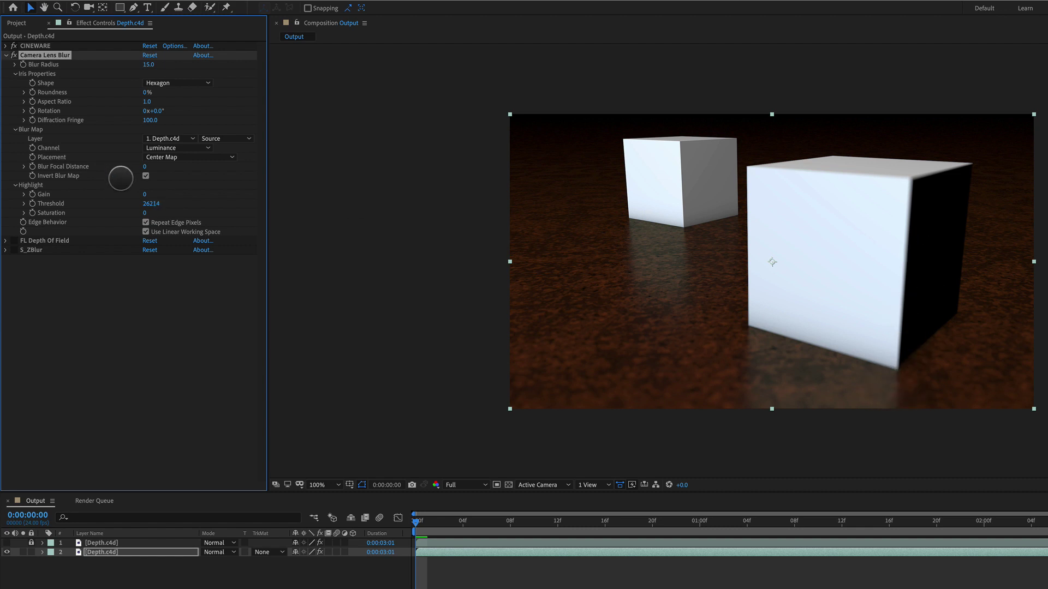
pyautogui.click(145, 175)
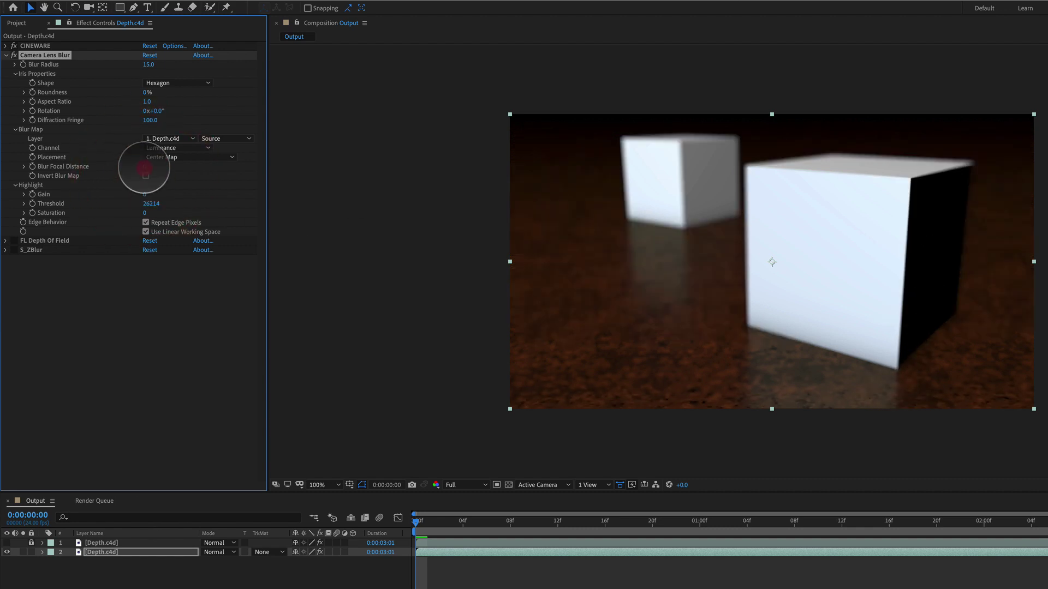
pyautogui.moveTo(149, 169); pyautogui.dragTo(183, 162)
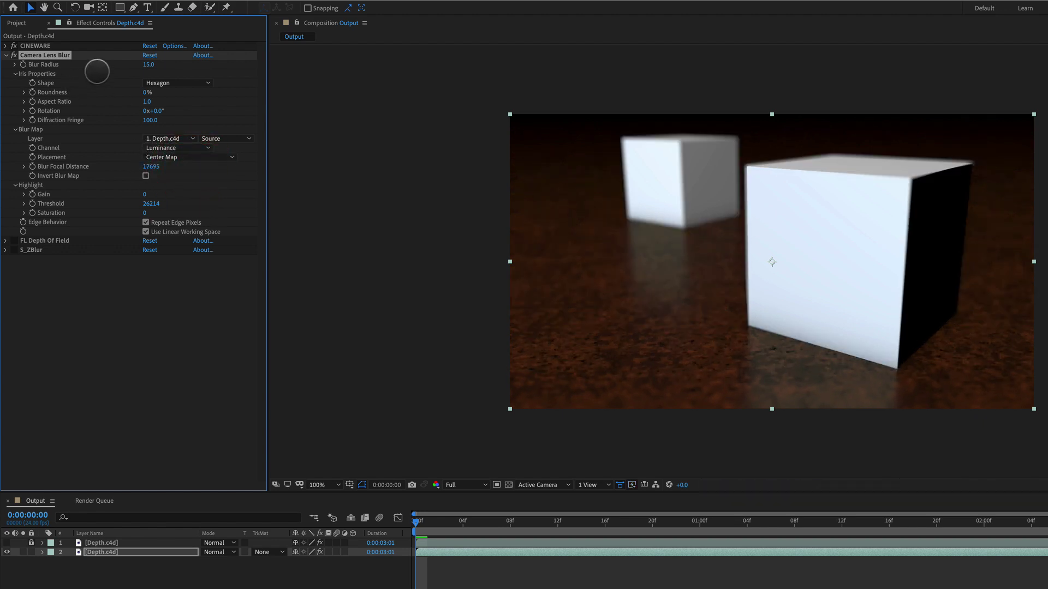
# Switch off Camera Lens Blur and expand FL Depth Of Field, deleting a duplicate FL Depth Of Field 2
pyautogui.click(14, 55)
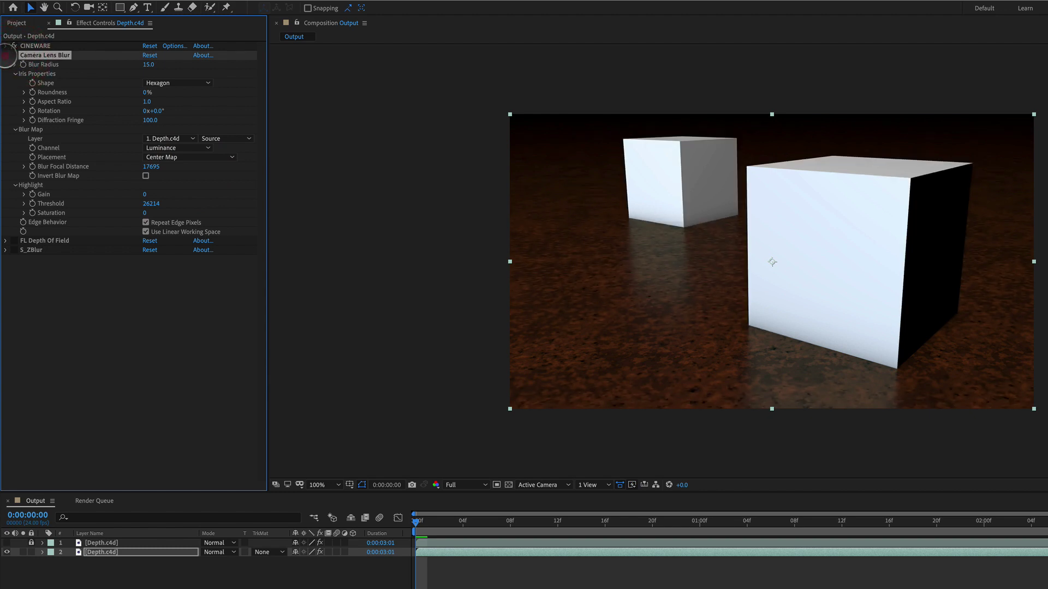
pyautogui.click(5, 55)
pyautogui.click(35, 66)
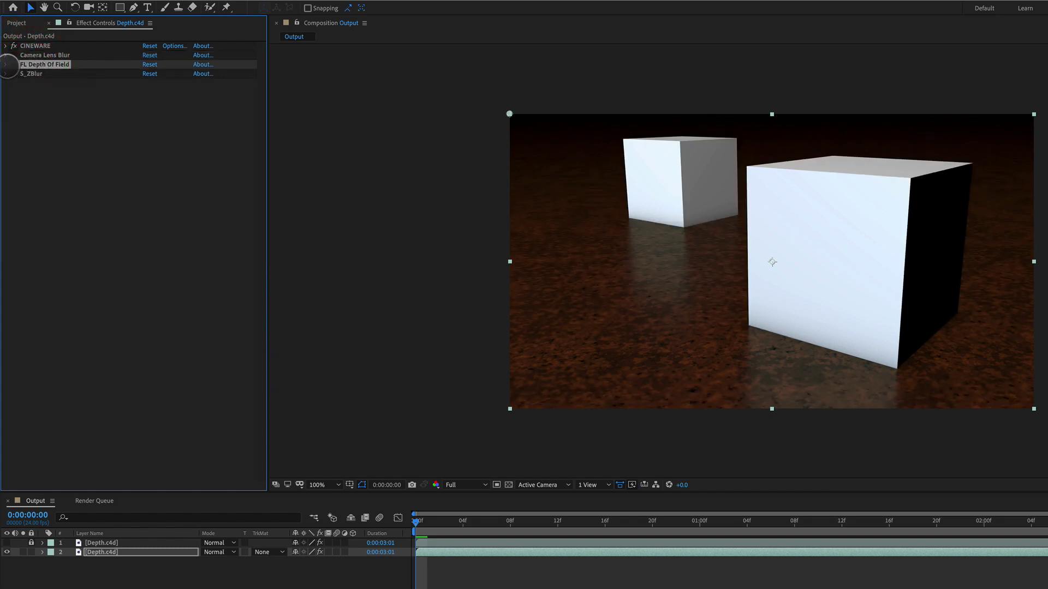
pyautogui.click(5, 65)
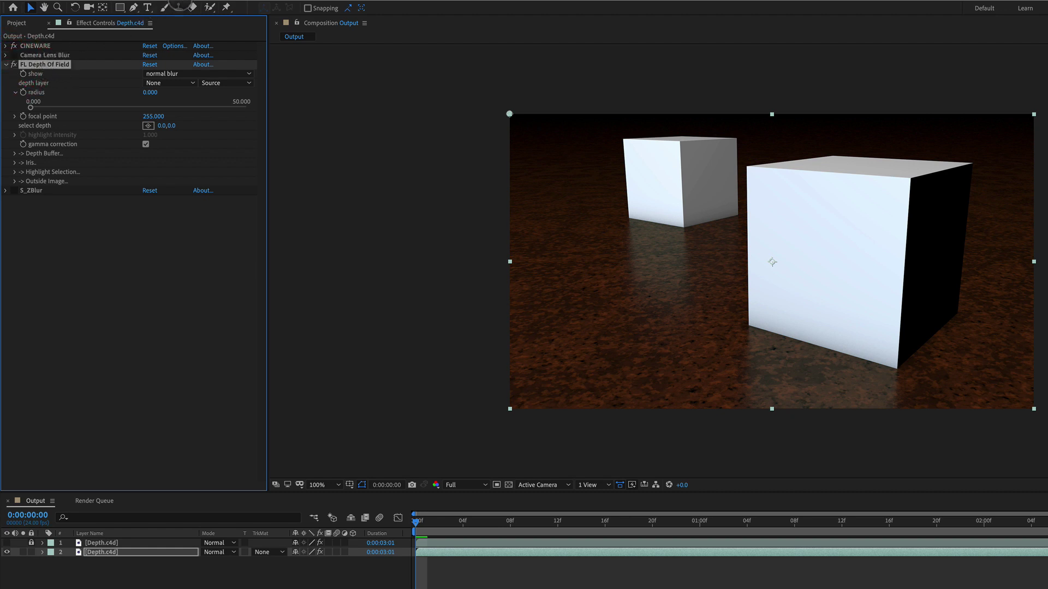
pyautogui.click(229, 1)
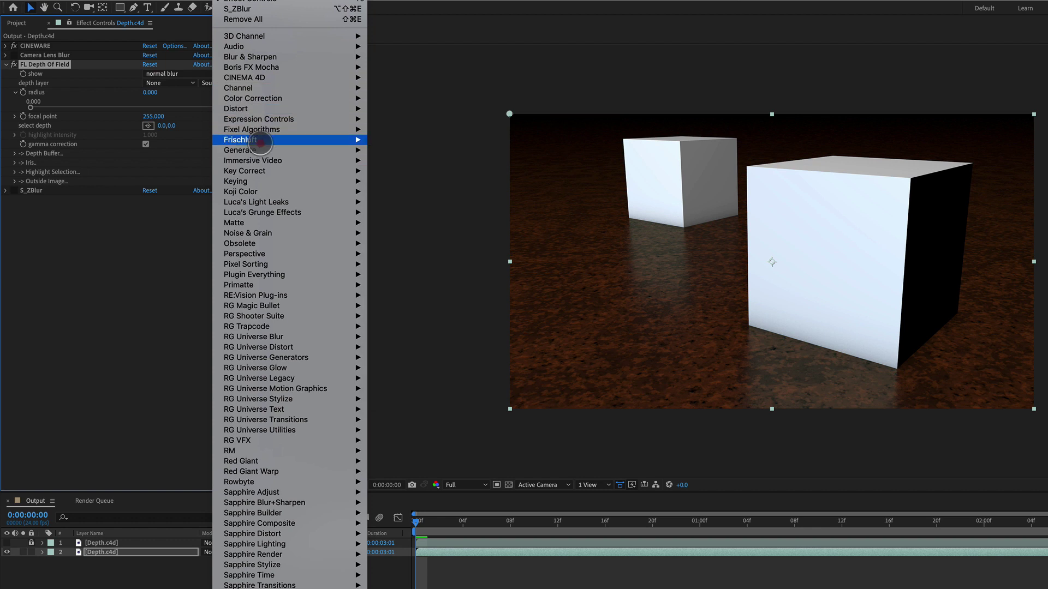
pyautogui.moveTo(331, 138)
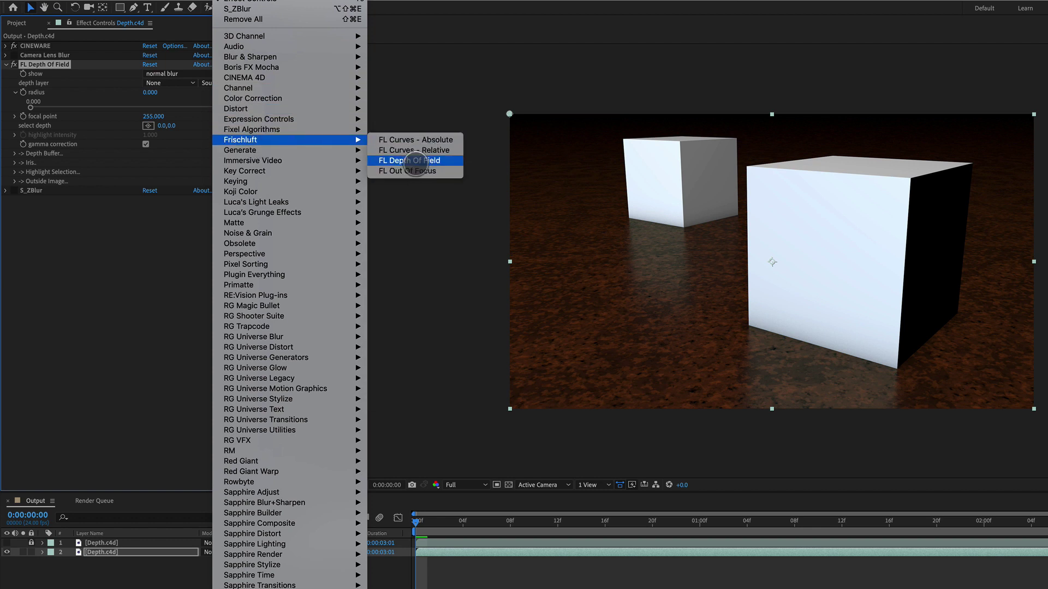
pyautogui.click(410, 160)
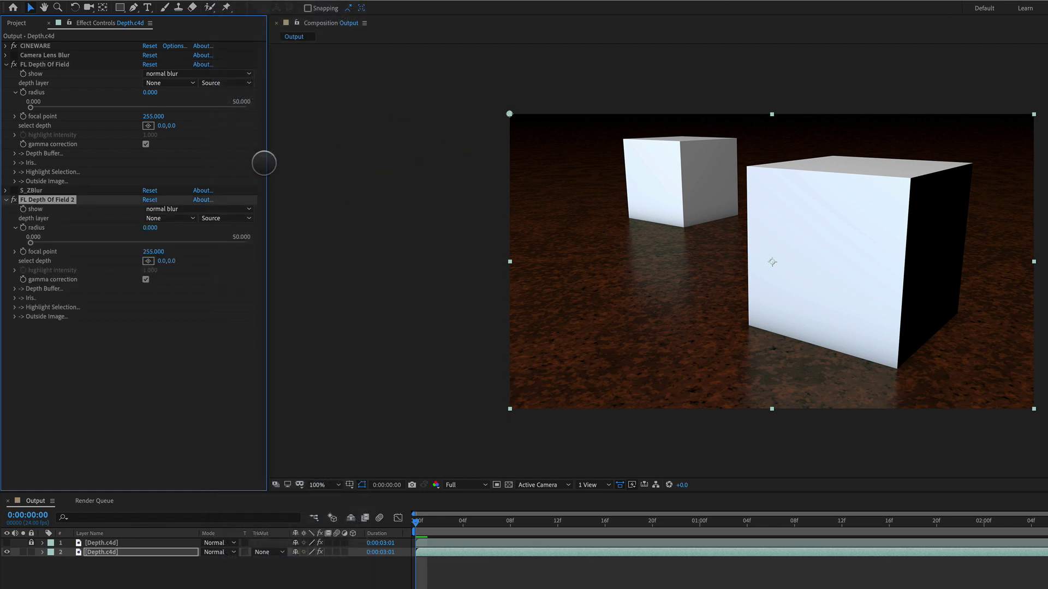
pyautogui.click(60, 200)
pyautogui.press('Delete')
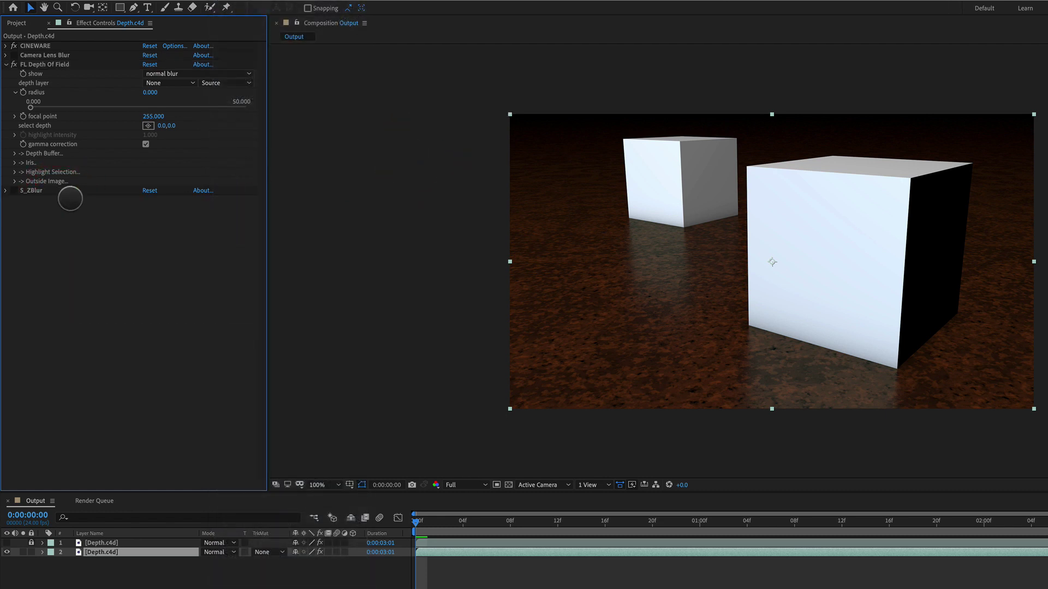
# Set FL Depth Of Field's depth layer to 1. Depth.c4d and its radius to 20.100
pyautogui.click(169, 83)
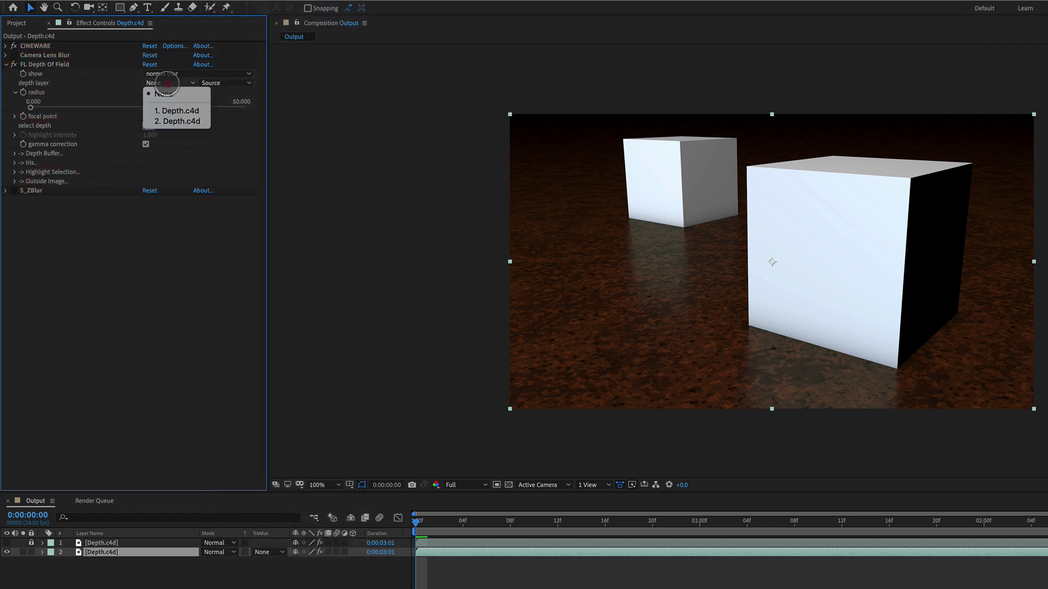
pyautogui.click(173, 110)
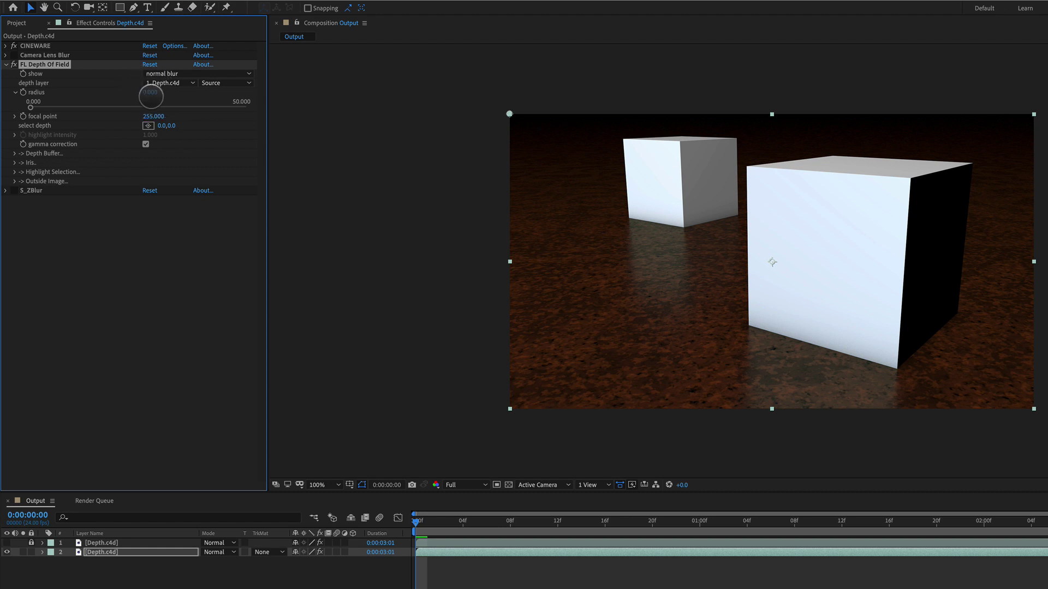
pyautogui.click(153, 94)
pyautogui.moveTo(159, 95); pyautogui.dragTo(190, 96)
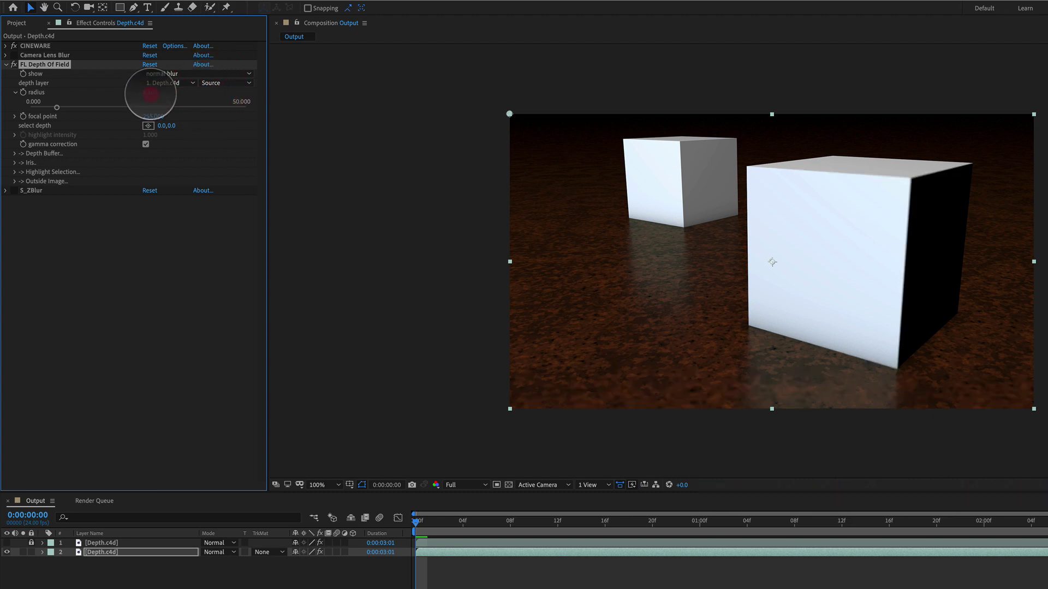
pyautogui.moveTo(151, 95); pyautogui.dragTo(188, 94)
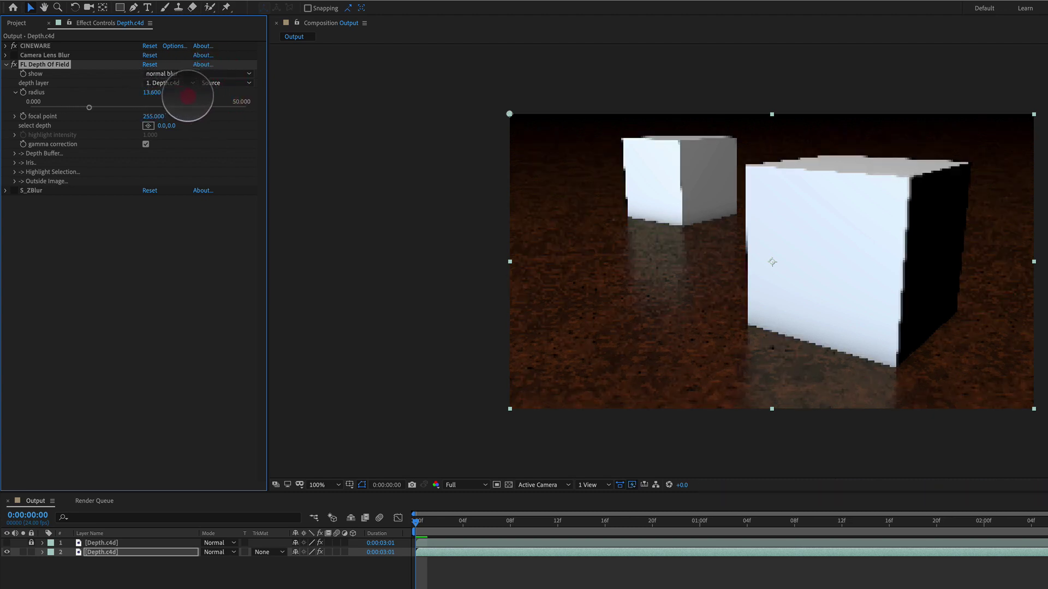
pyautogui.moveTo(186, 97); pyautogui.dragTo(227, 93)
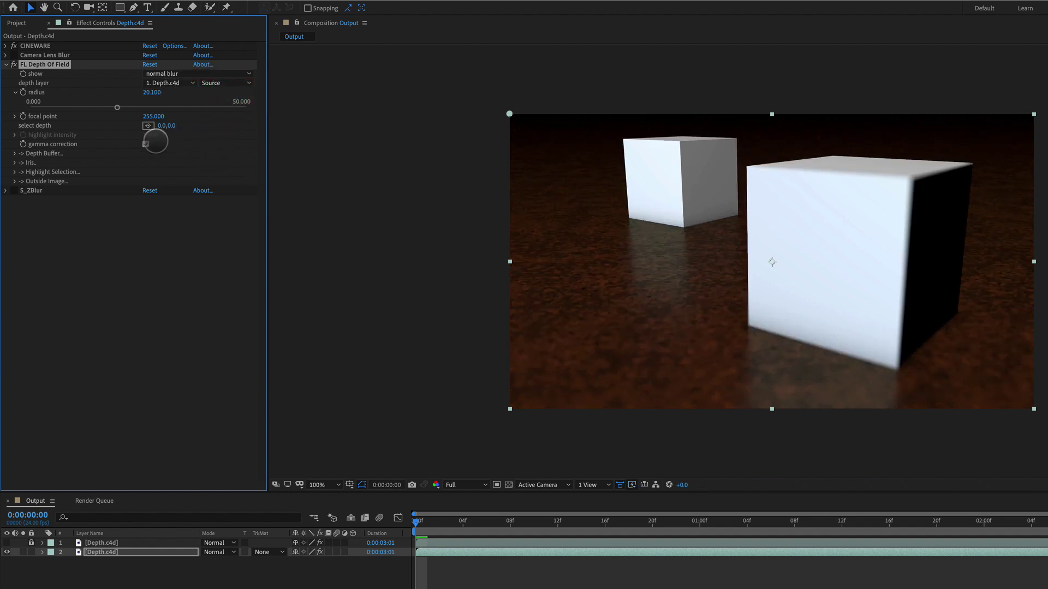
# Pick the focus point on the front cube and briefly inspect the Depth Buffer and Iris groups
pyautogui.click(147, 125)
pyautogui.click(788, 211)
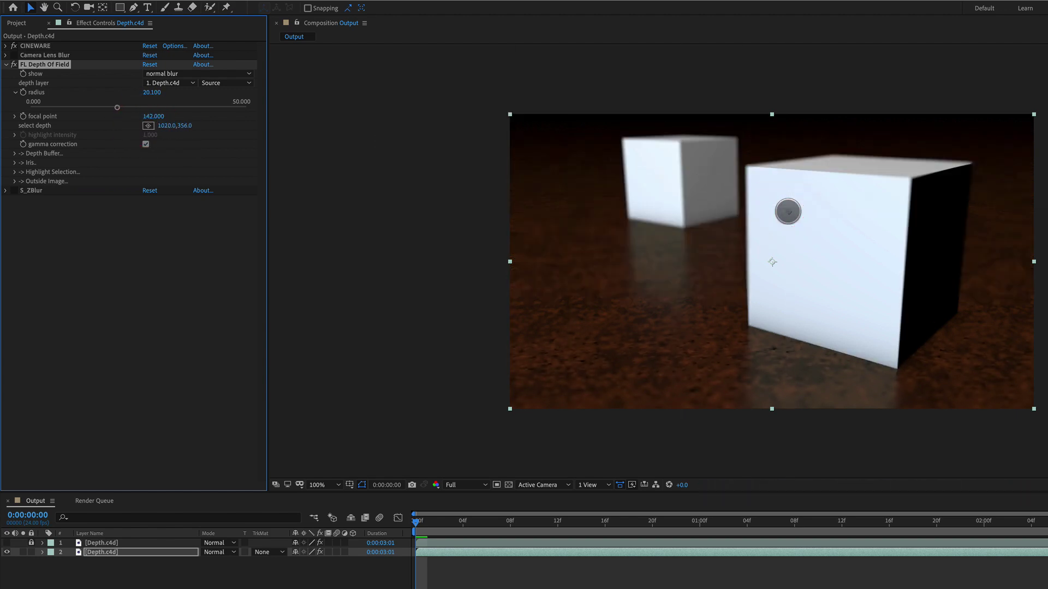
pyautogui.moveTo(789, 213); pyautogui.dragTo(839, 155)
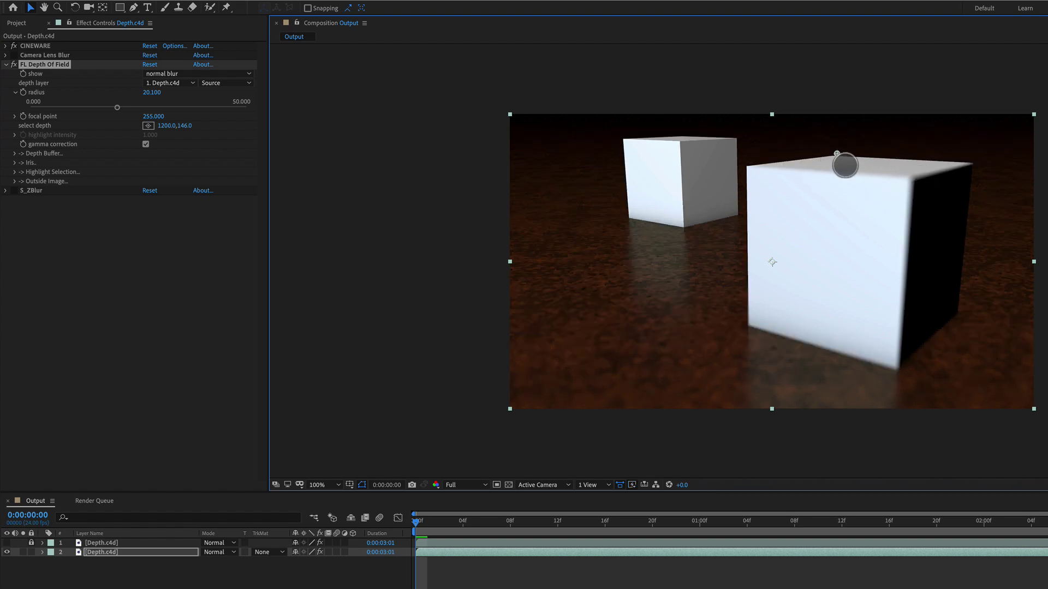
pyautogui.moveTo(837, 154); pyautogui.dragTo(897, 364)
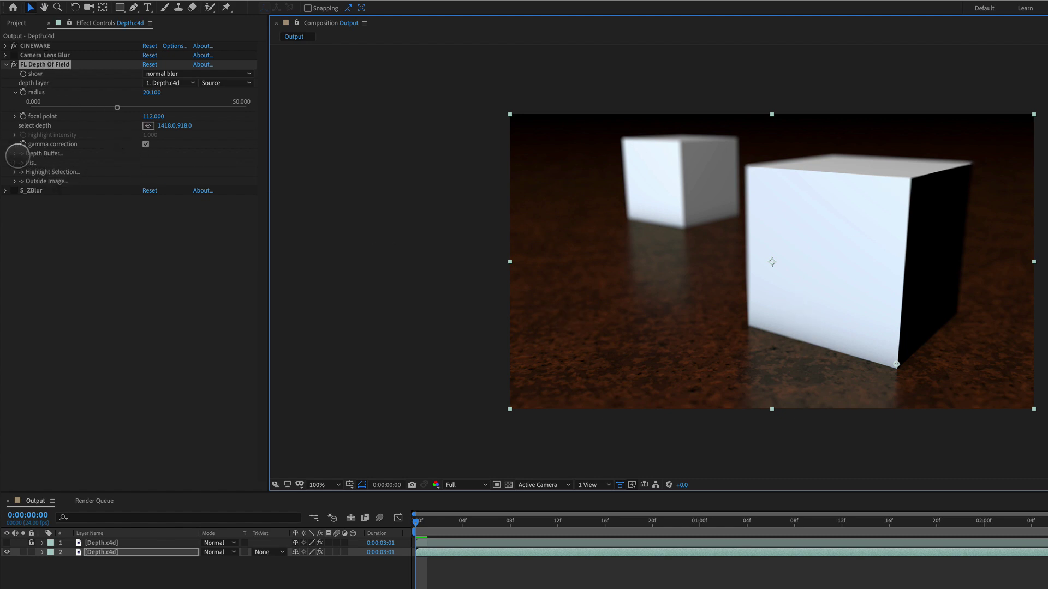
pyautogui.click(14, 154)
pyautogui.click(14, 154)
pyautogui.click(14, 162)
pyautogui.click(14, 163)
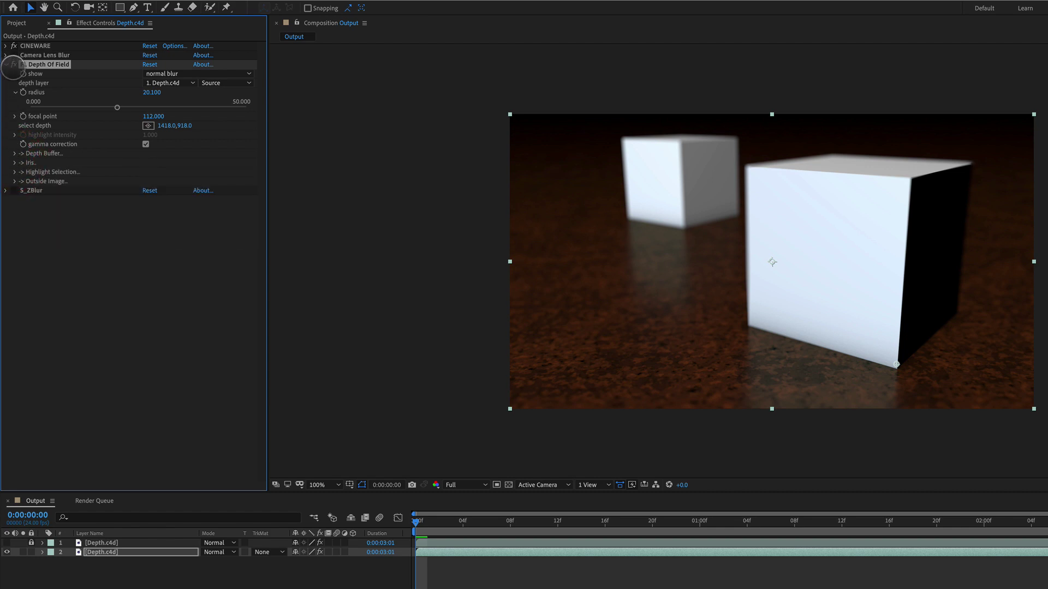
# Turn off FL Depth Of Field and enable and expand S_ZBlur instead
pyautogui.click(13, 65)
pyautogui.click(6, 65)
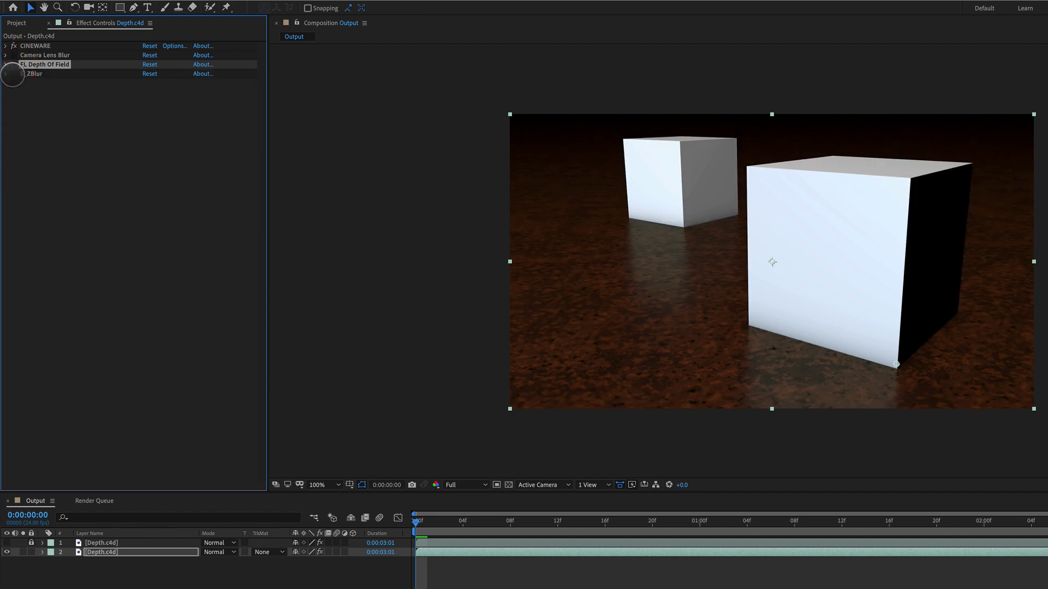
pyautogui.click(14, 74)
pyautogui.click(6, 74)
pyautogui.click(32, 74)
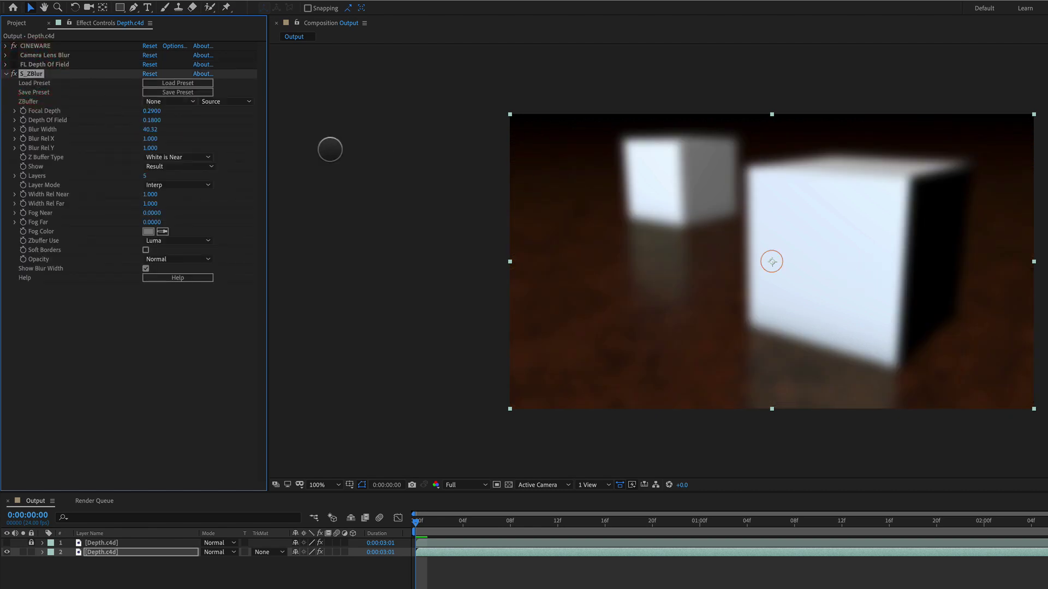
# Set S_ZBlur's ZBuffer to 1. Depth.c4d and raise the Focal Depth
pyautogui.click(166, 102)
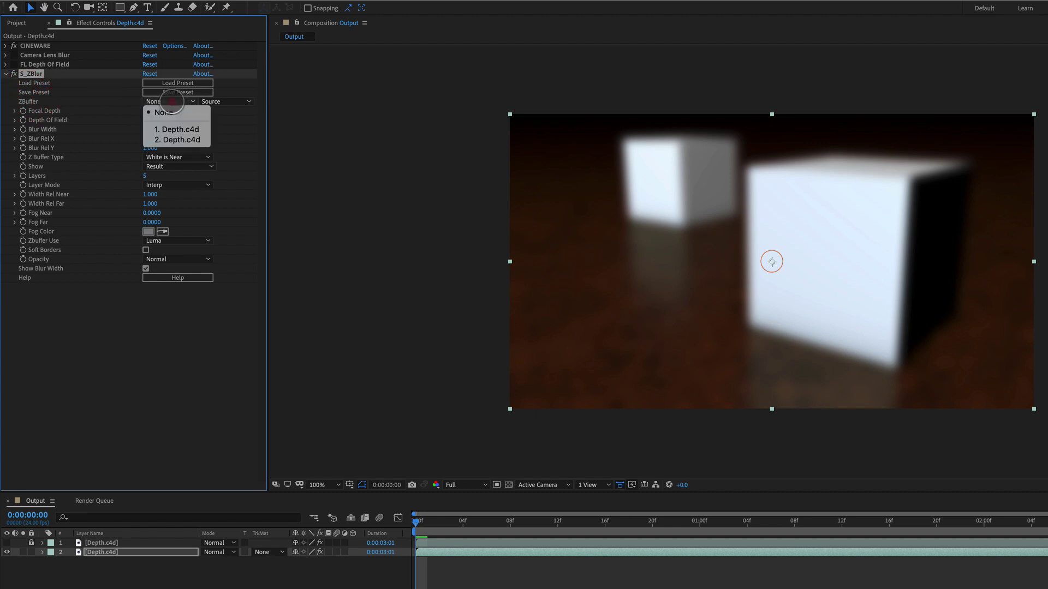
pyautogui.click(175, 129)
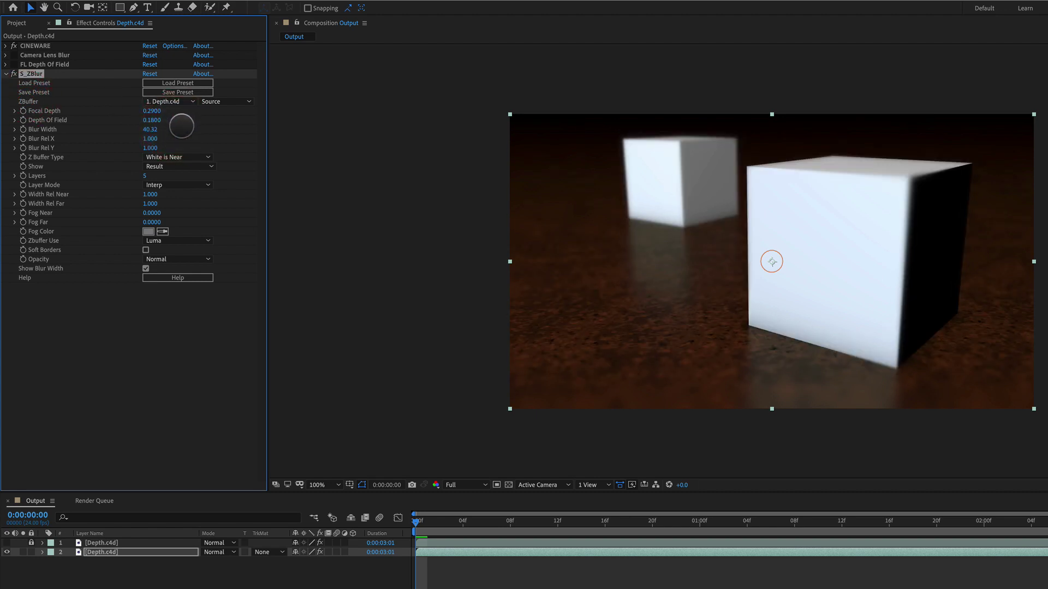
pyautogui.moveTo(153, 111); pyautogui.dragTo(174, 118)
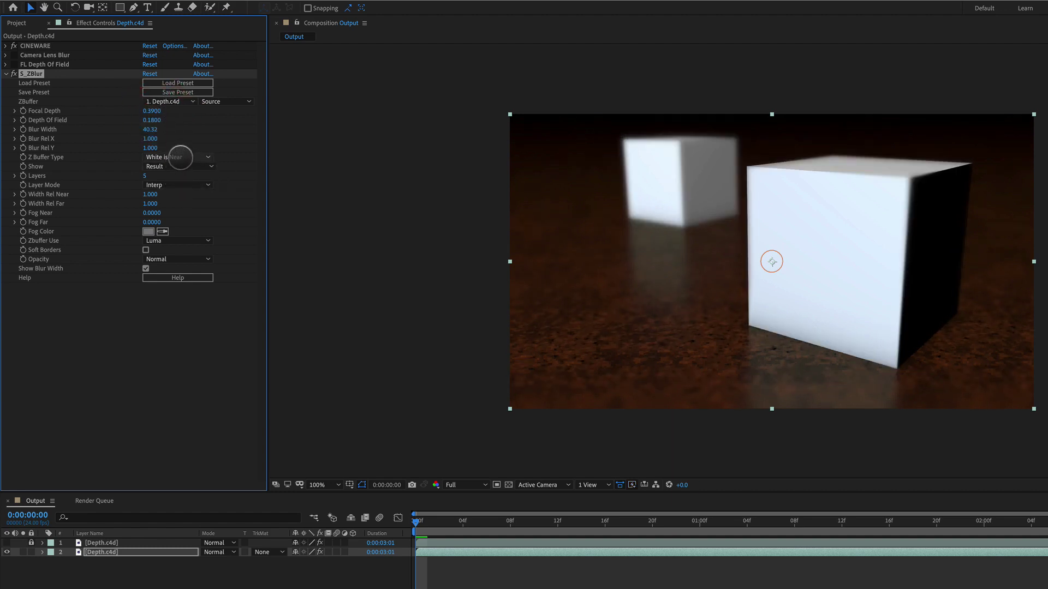
# Try Black is Near, revert to White is Near, and push Focal Depth to 0.7000
pyautogui.click(164, 158)
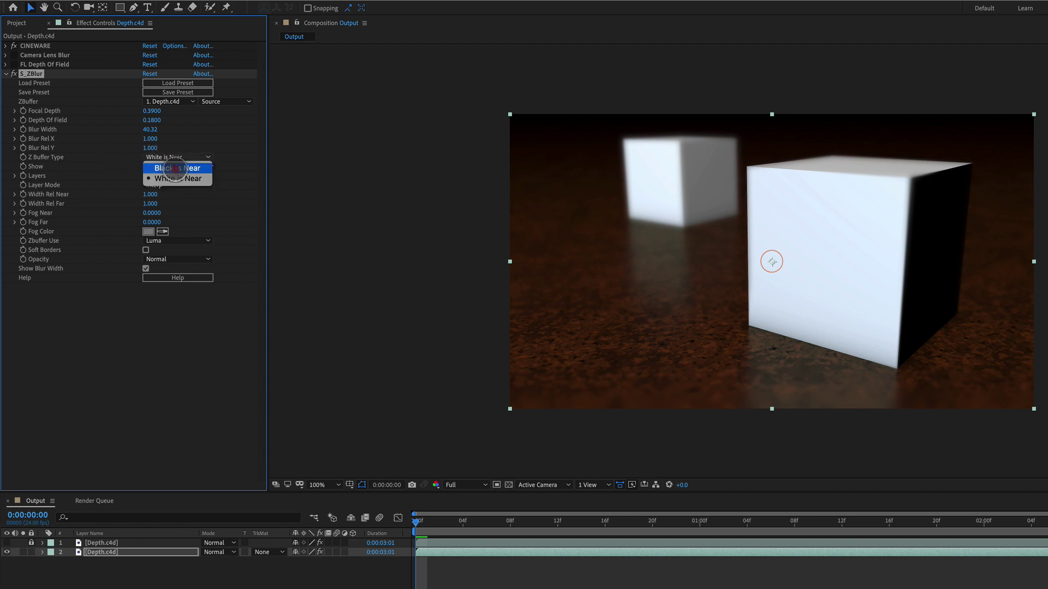
pyautogui.click(173, 169)
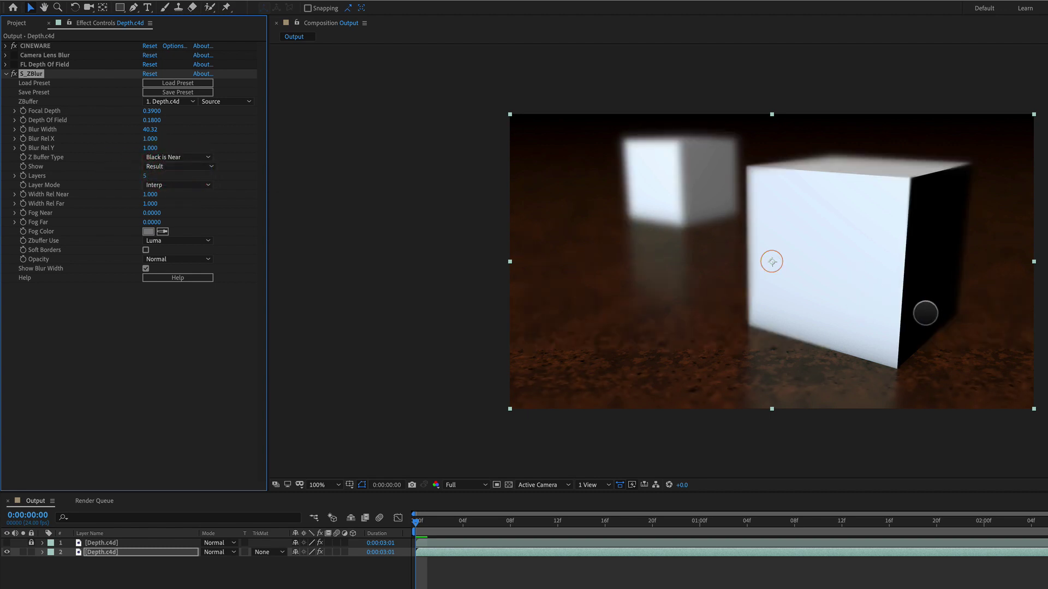
pyautogui.click(186, 159)
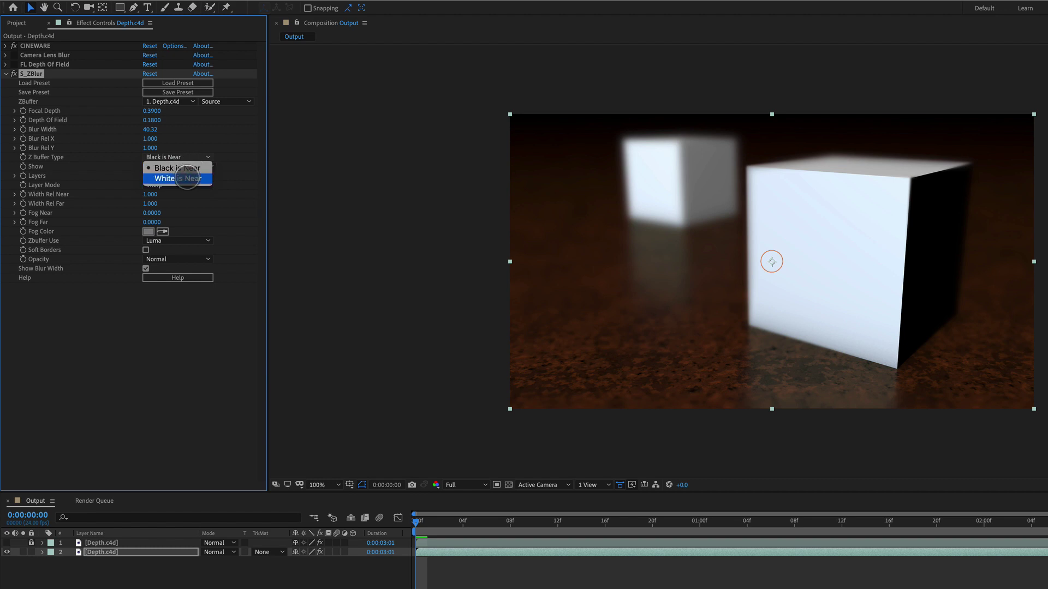
pyautogui.click(187, 177)
pyautogui.moveTo(152, 111); pyautogui.dragTo(174, 131)
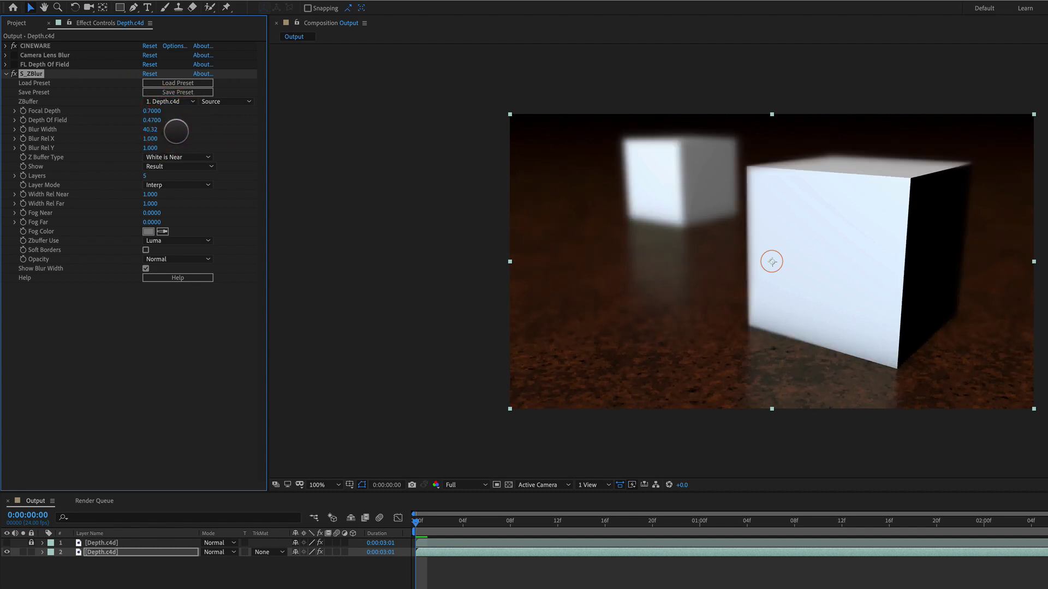